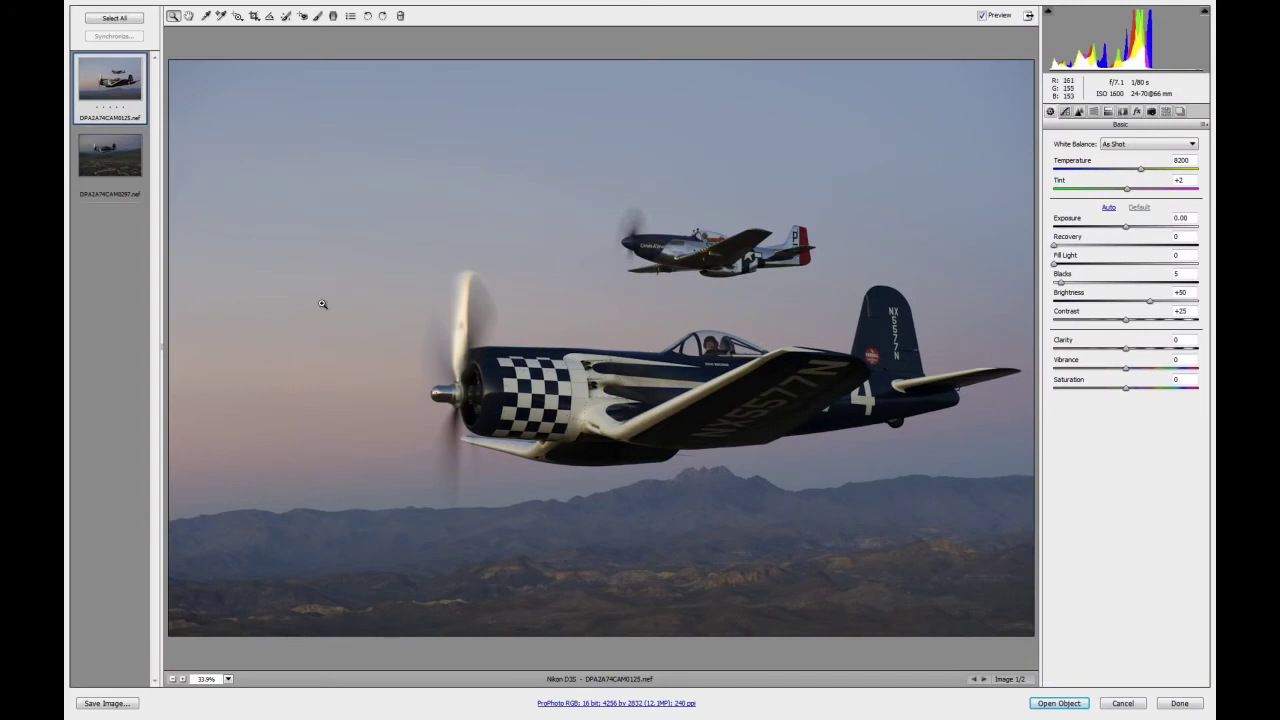
- Preview the second raw photo, then return to the two-plane mountain shot
click(115, 172)
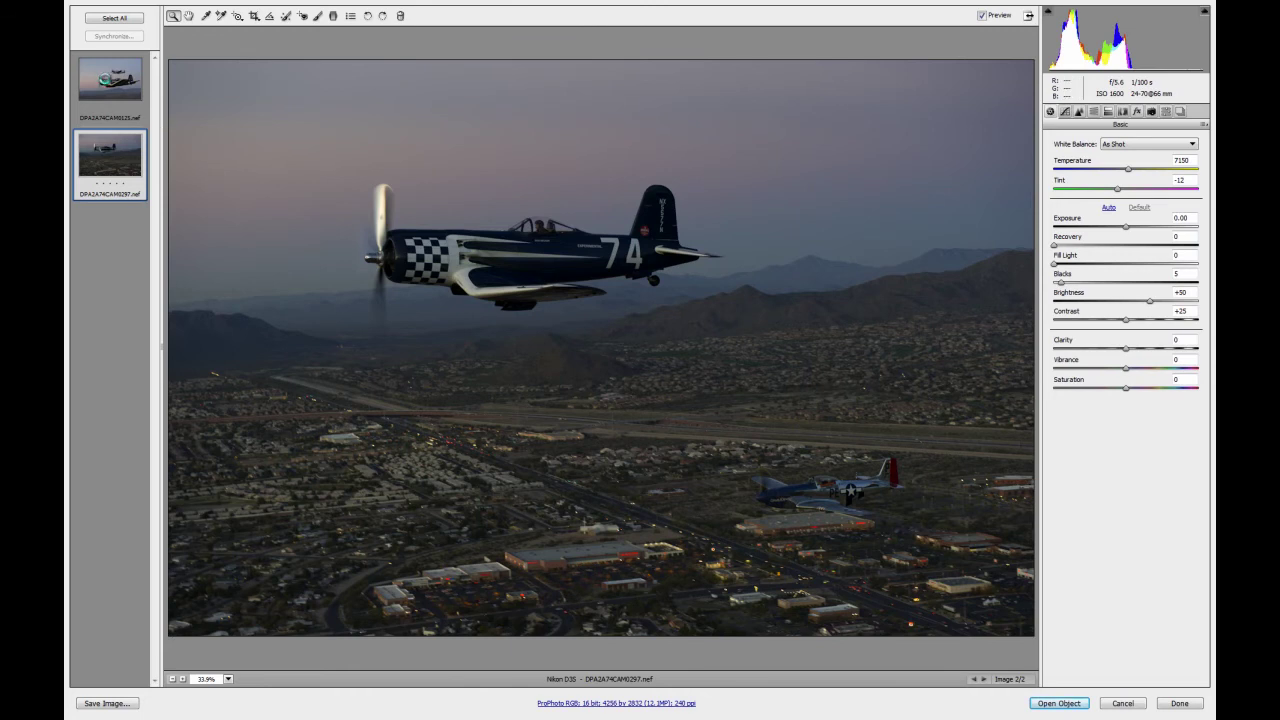
click(105, 80)
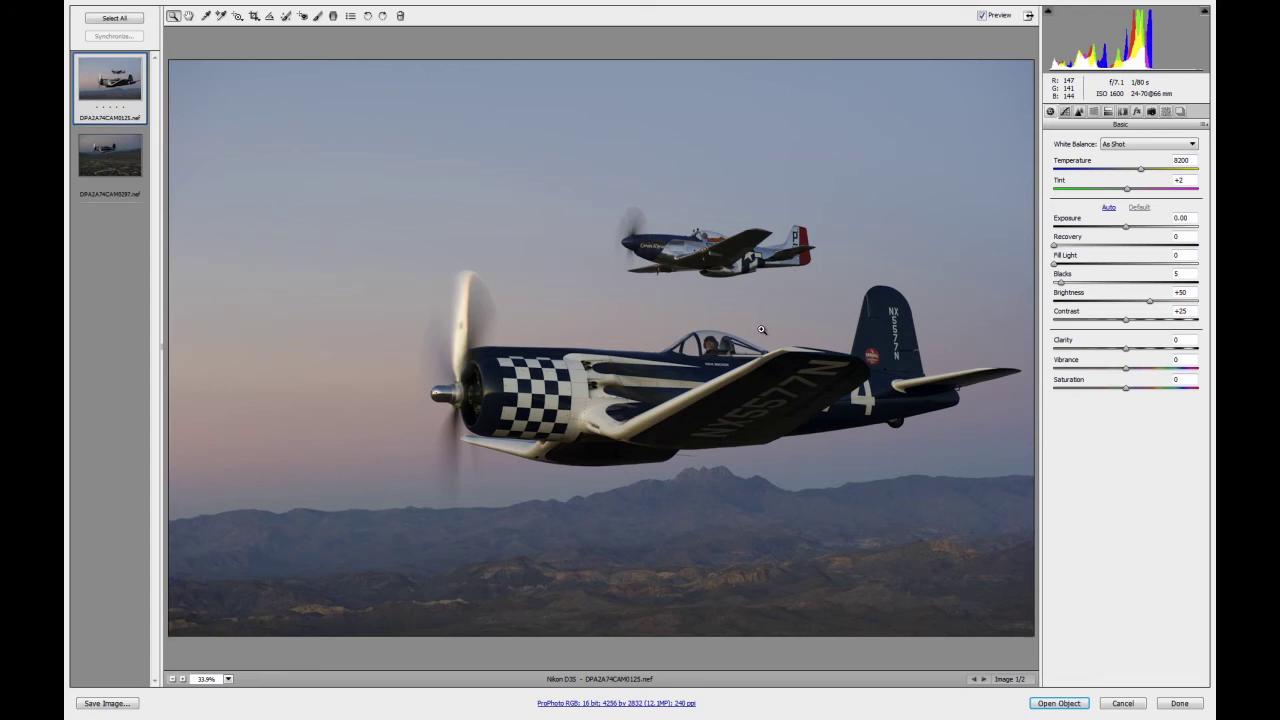
click(1166, 111)
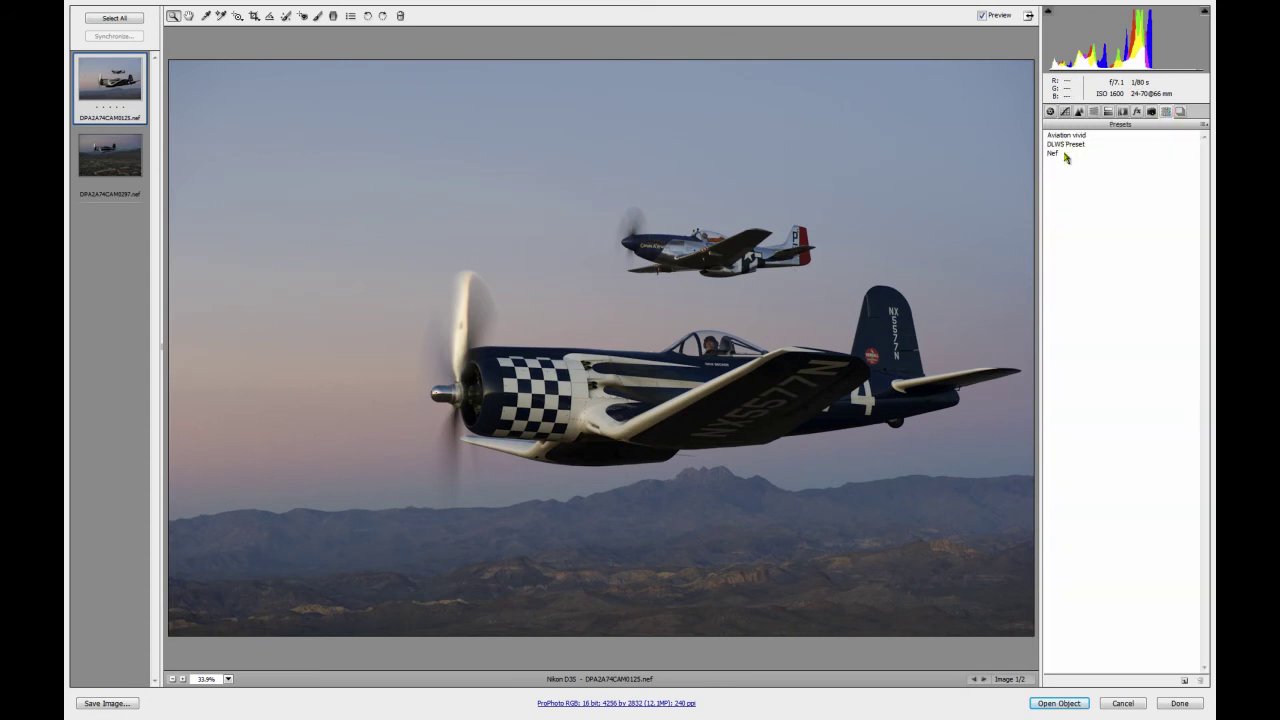
click(1050, 111)
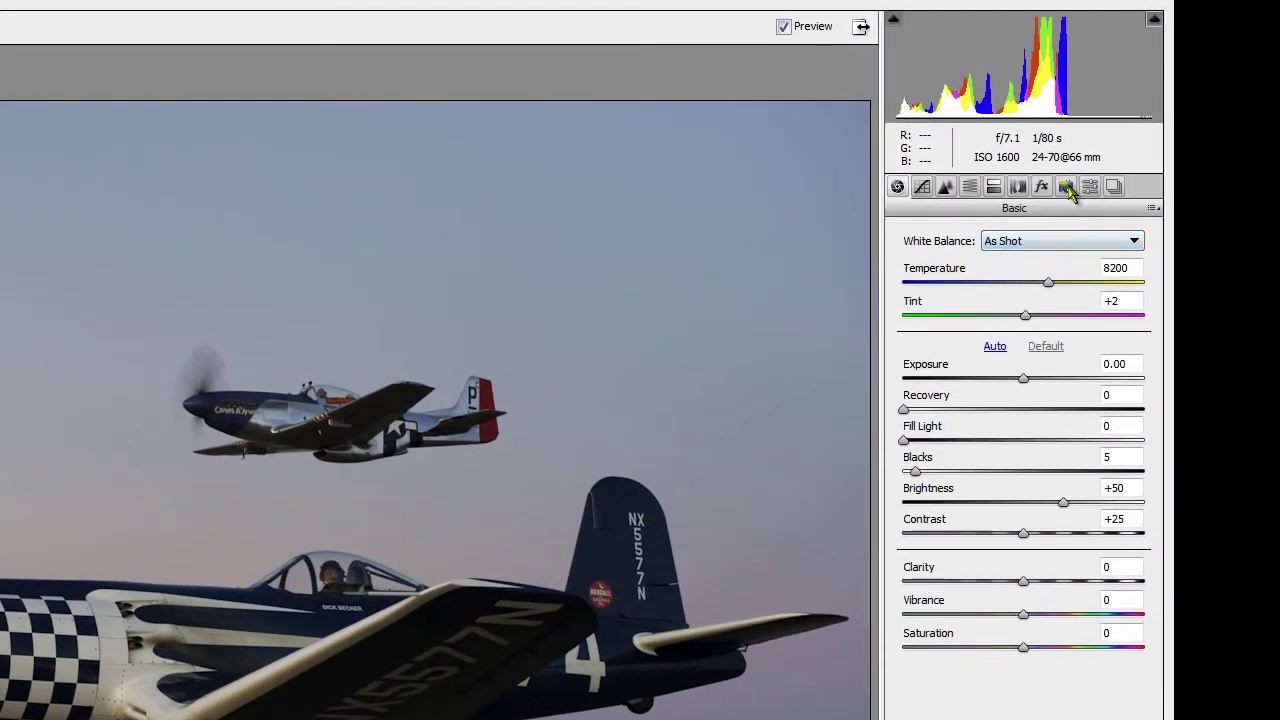
- Switch the camera profile from Adobe Standard to Camera Vivid in Camera Calibration
click(1108, 148)
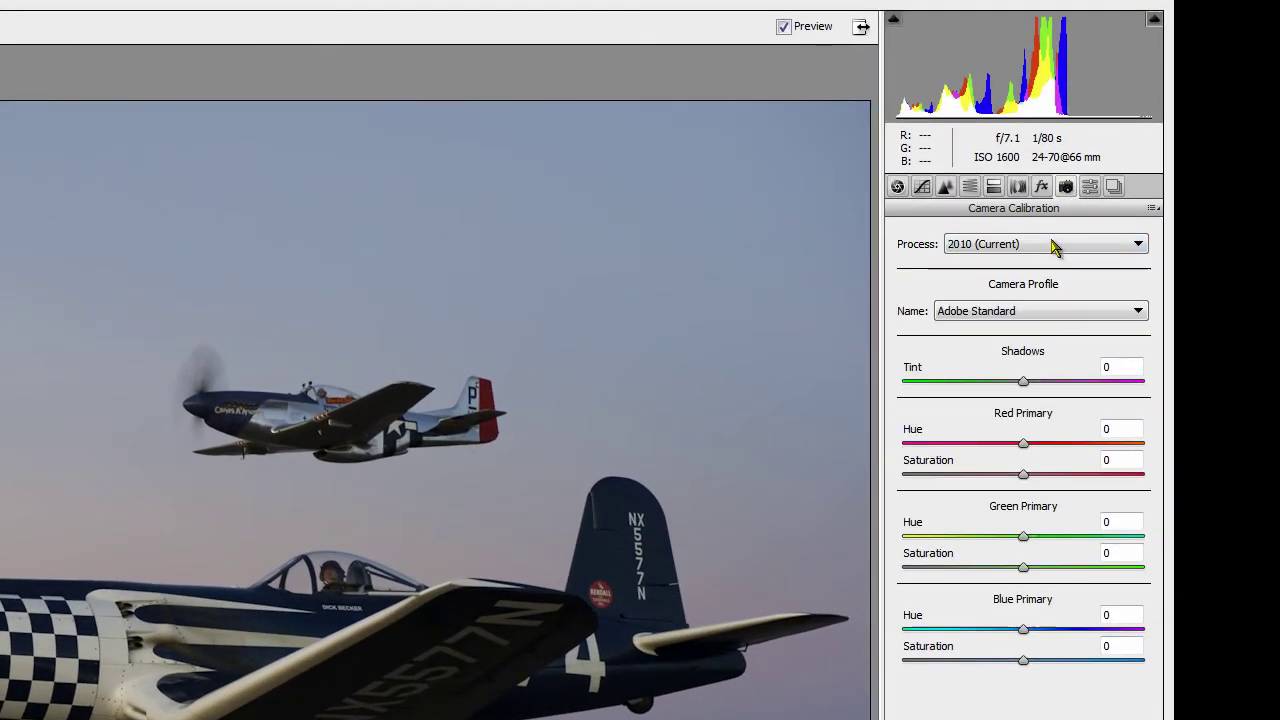
click(1139, 313)
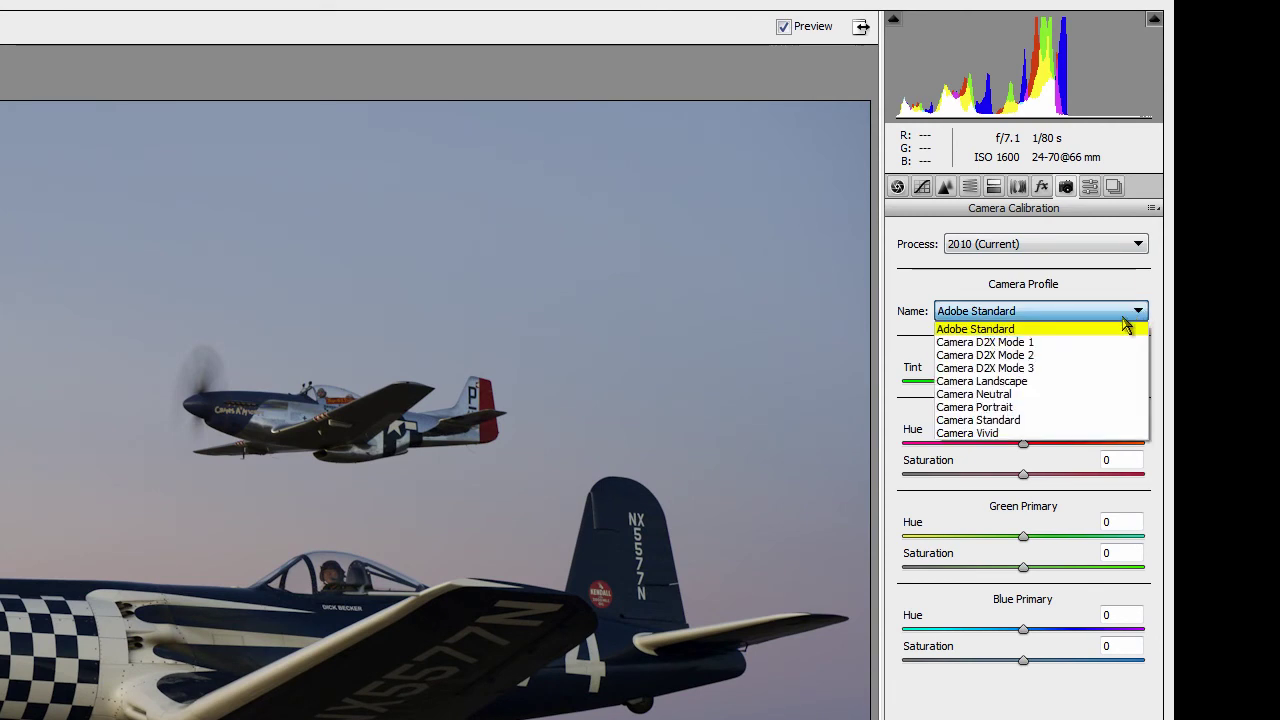
click(965, 434)
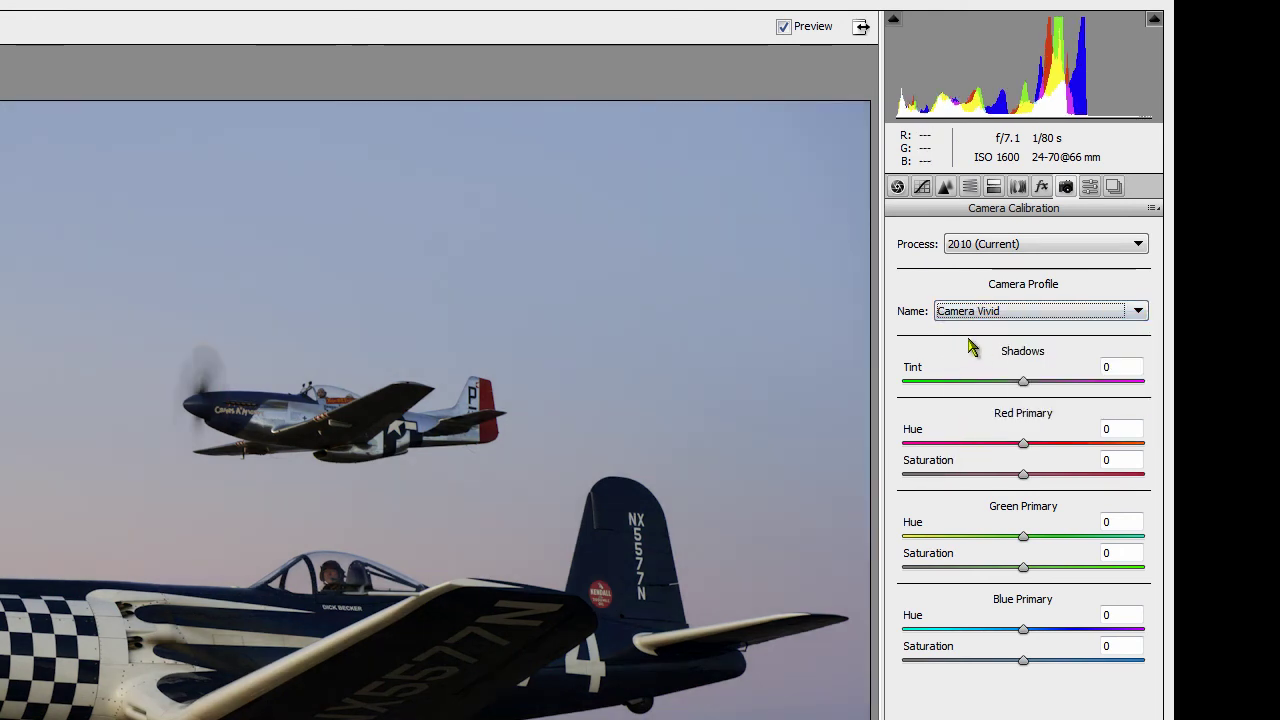
click(897, 187)
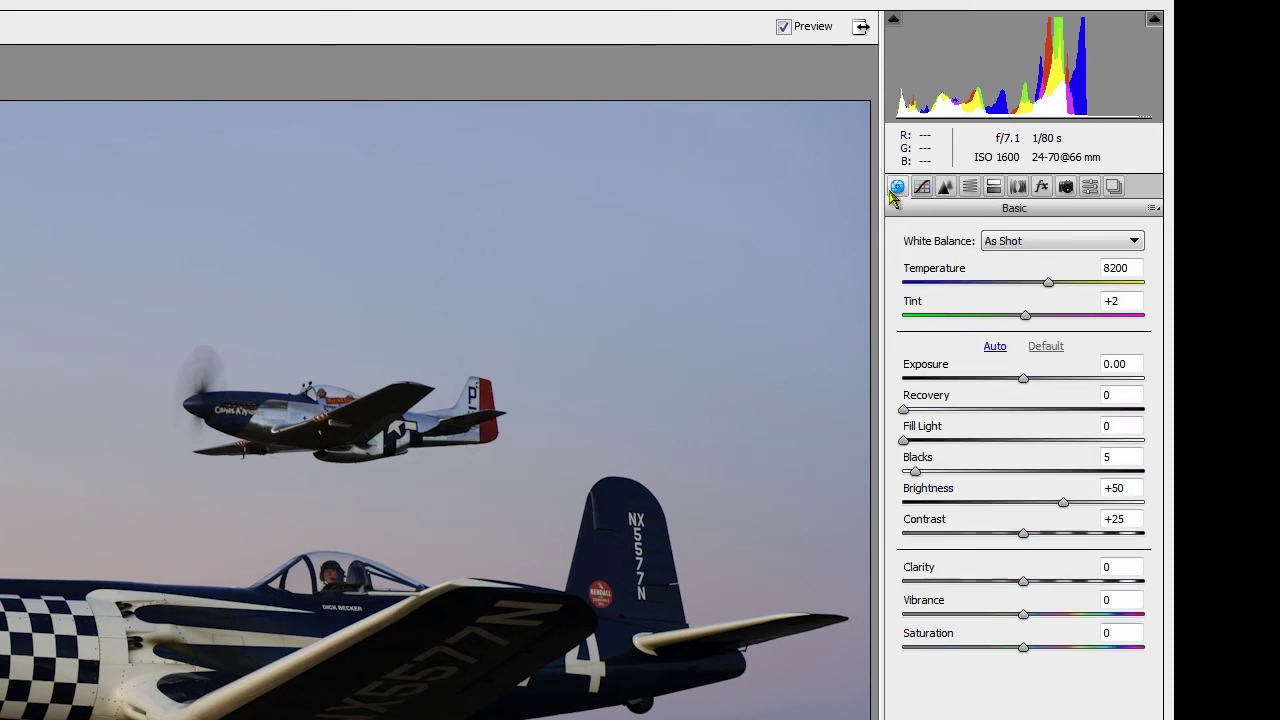
- Raise Clarity to +75 and Vibrance to +26 in the Basic panel
drag(1023, 614, 1113, 581)
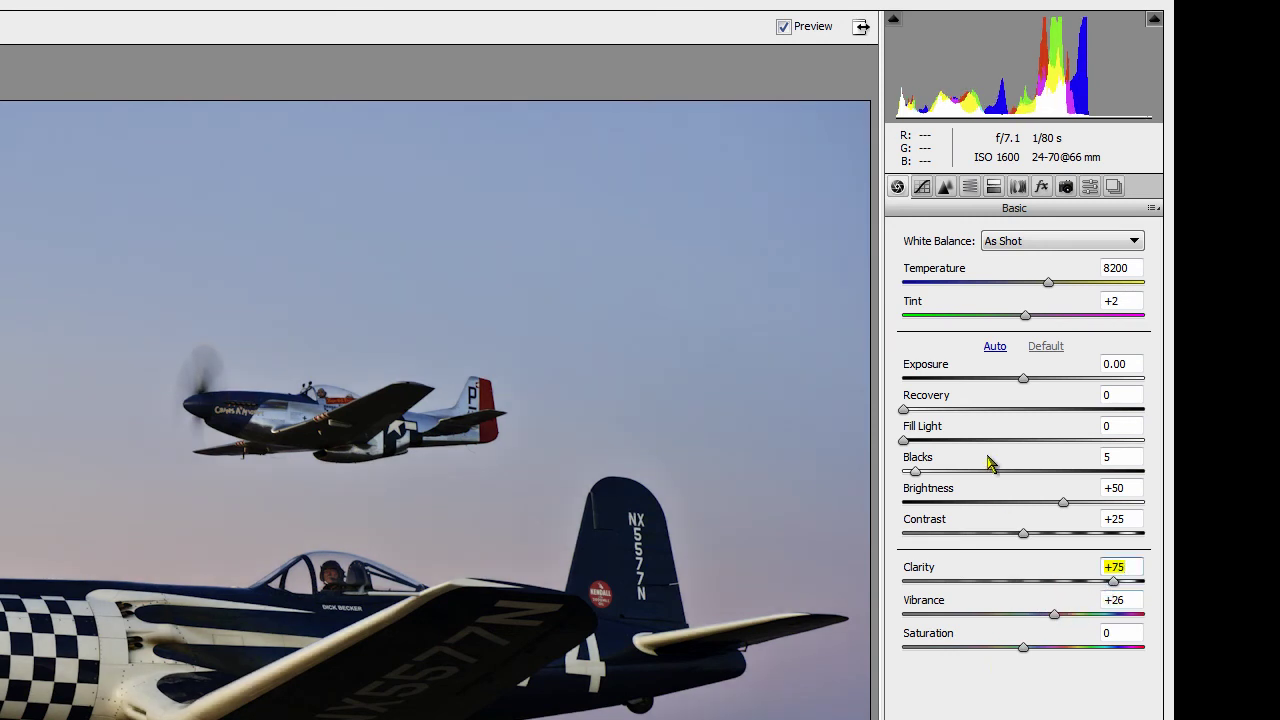
click(945, 187)
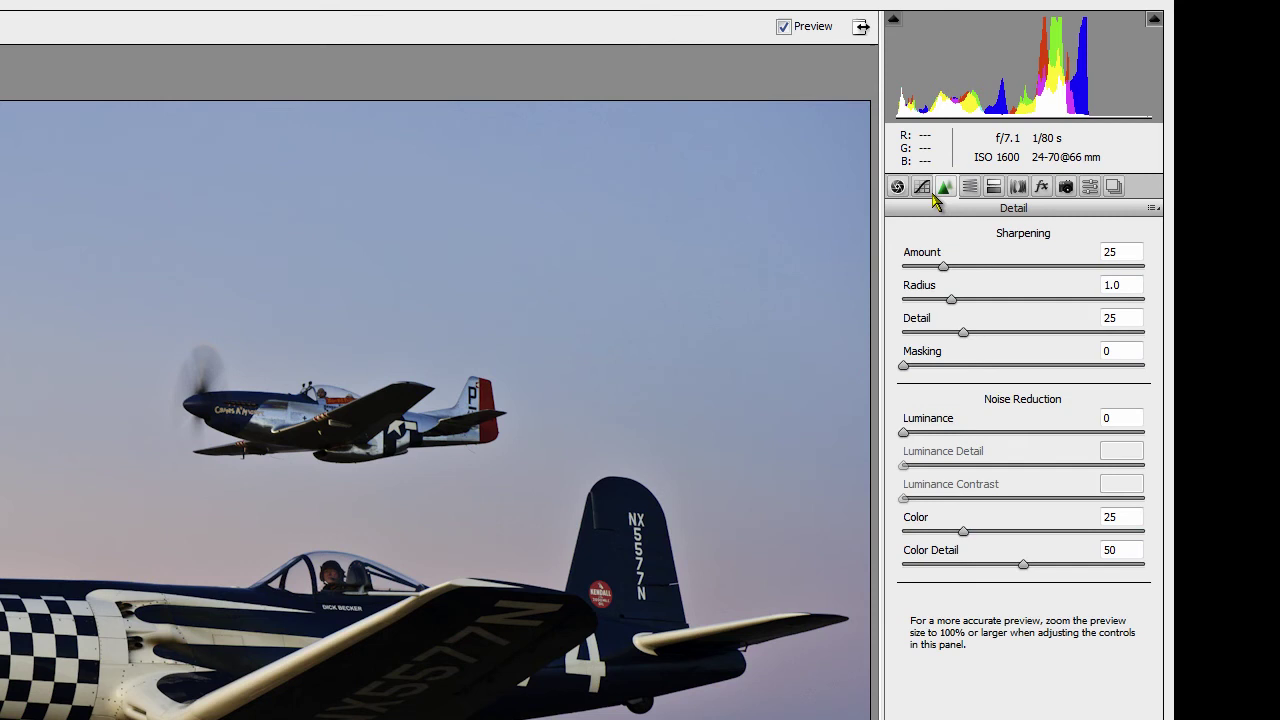
- Set sharpening Amount to 65 and Detail to 5
click(1128, 252)
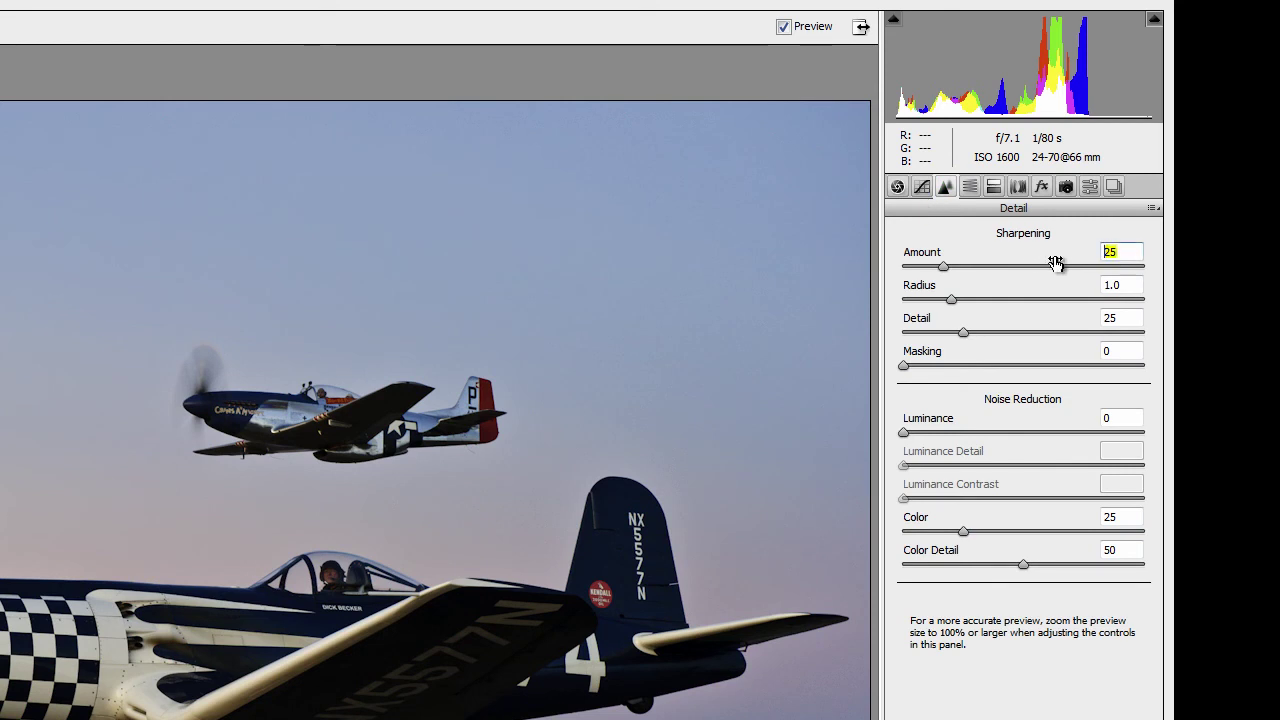
text(65)
click(1128, 320)
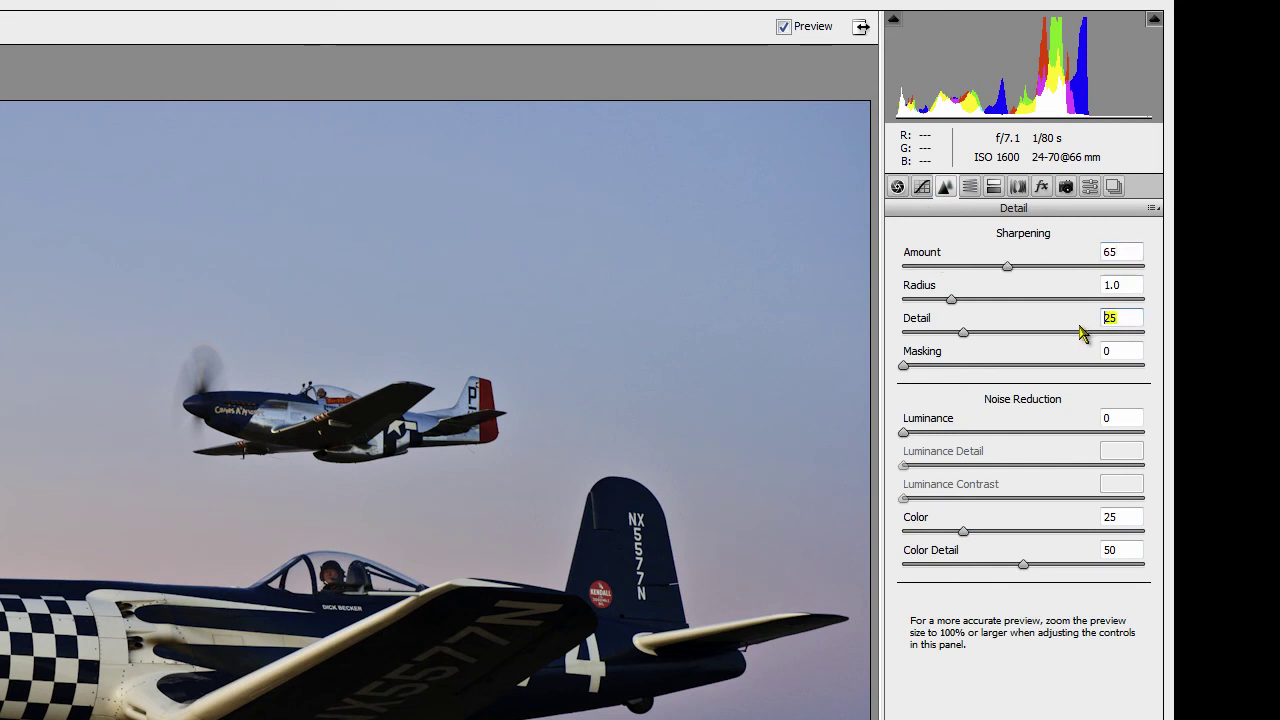
text(5)
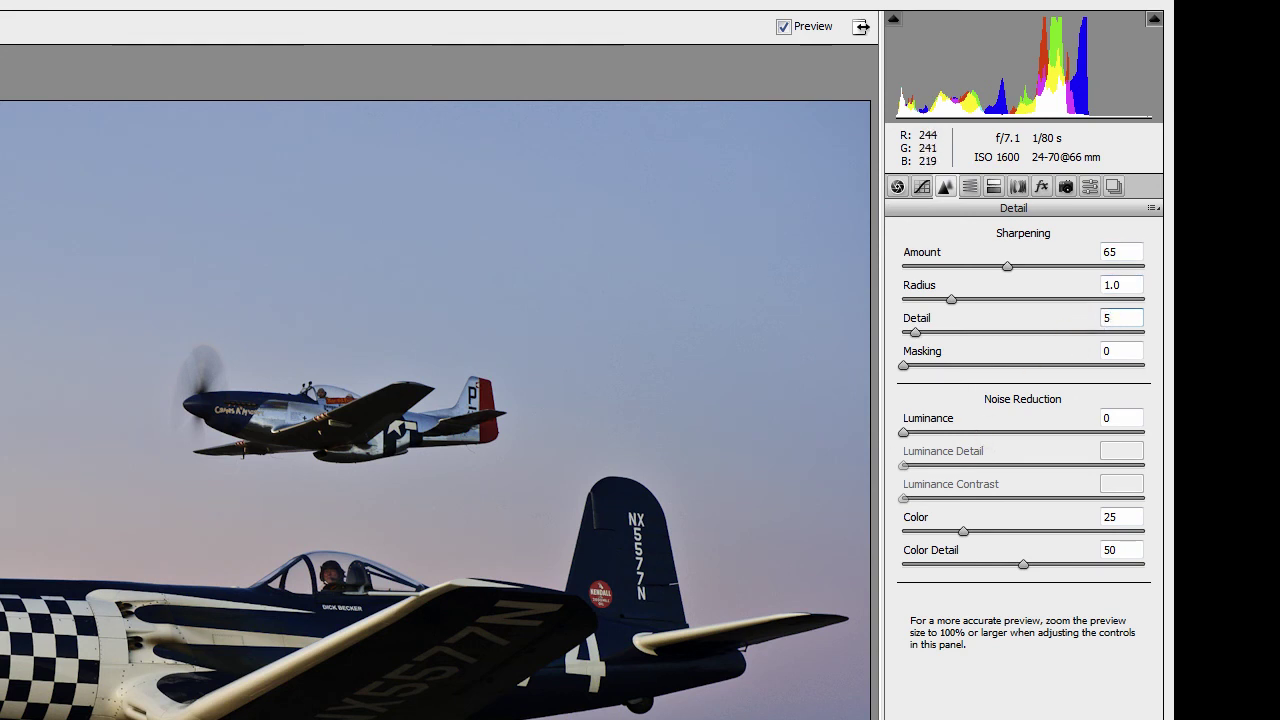
- Zoom in on the planes to inspect sharpening on the upper plane's cockpit
drag(2, 557, 450, 719)
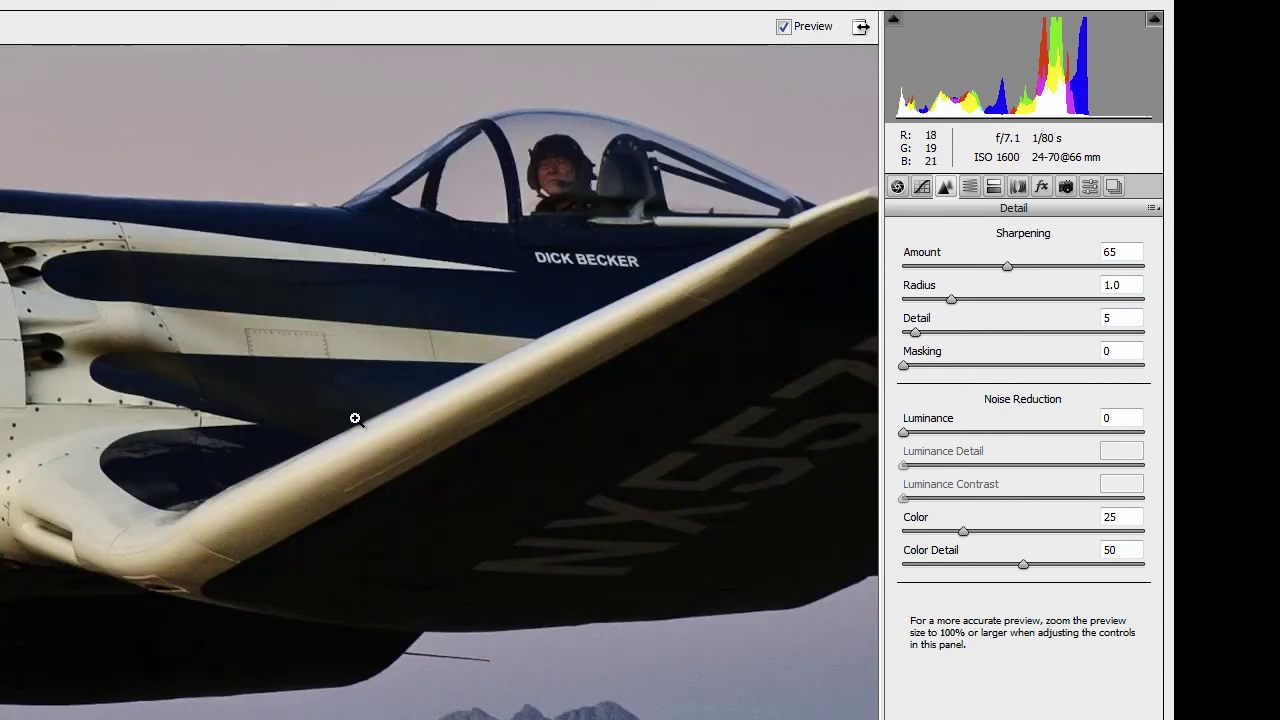
drag(351, 396, 552, 697)
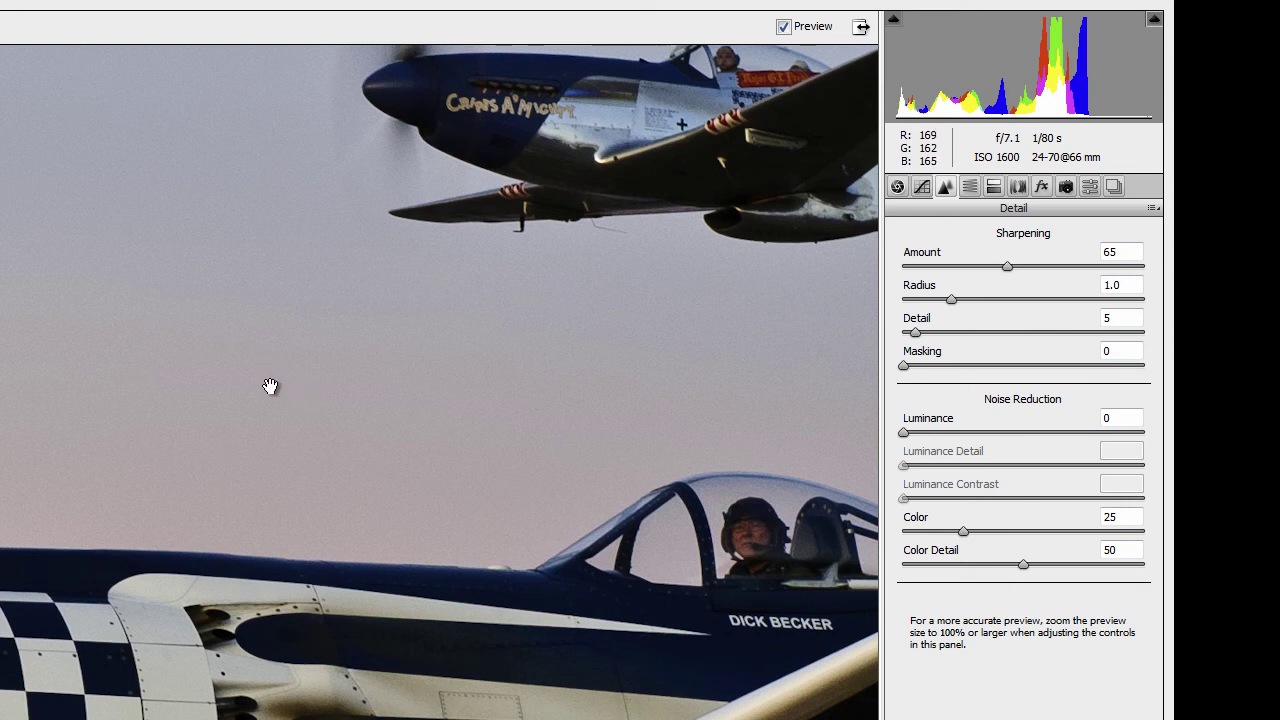
drag(264, 382, 746, 564)
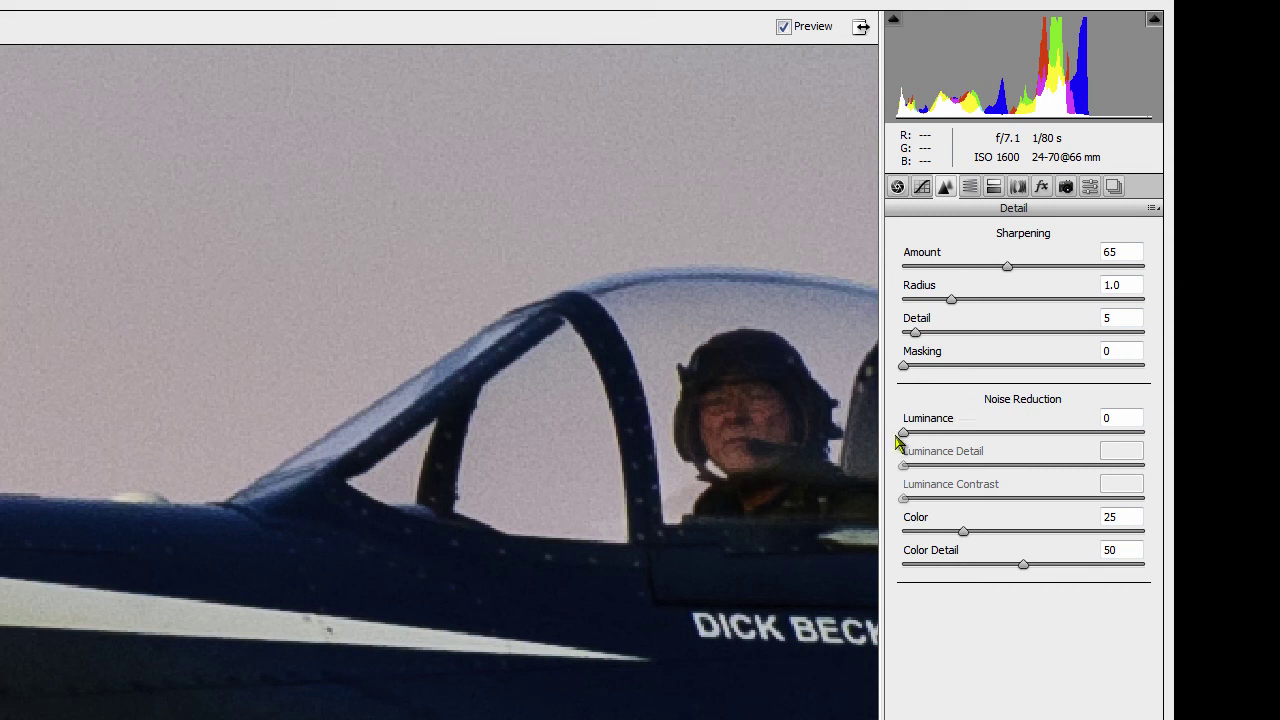
- Apply initial luminance noise reduction and contrast, comparing with Preview off and on
drag(903, 432, 958, 446)
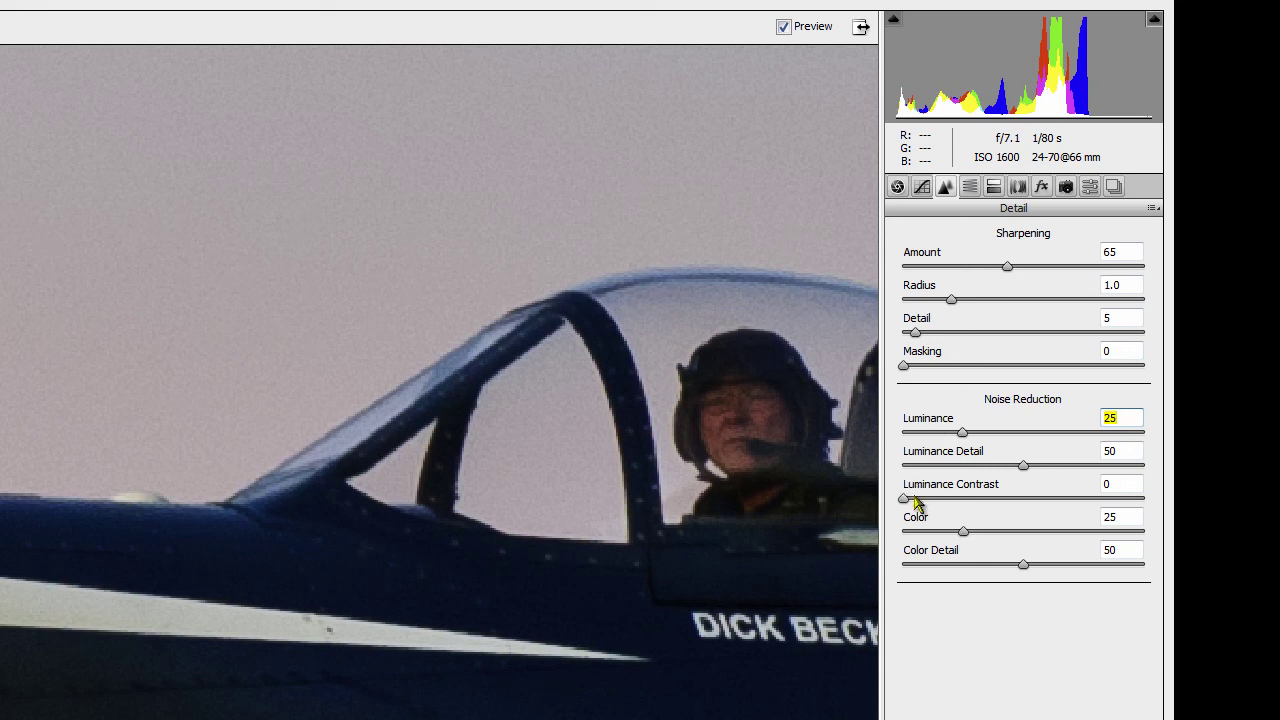
drag(905, 499, 938, 513)
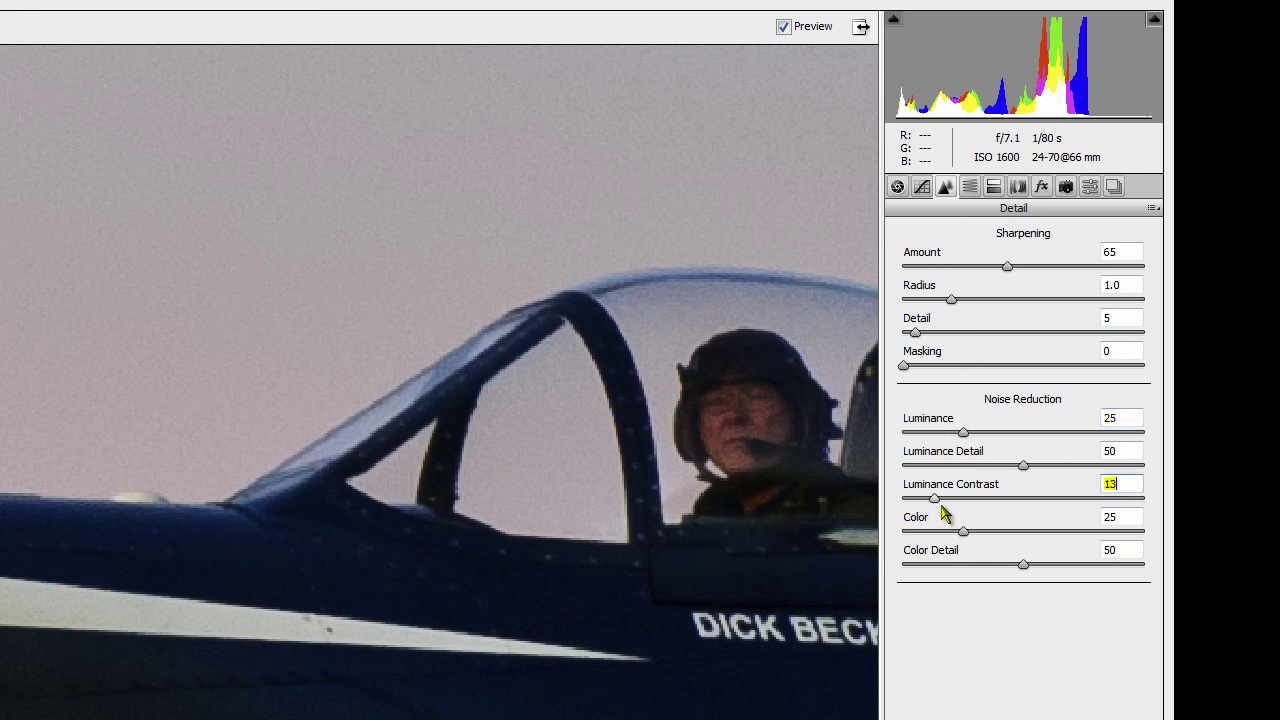
click(784, 28)
click(784, 28)
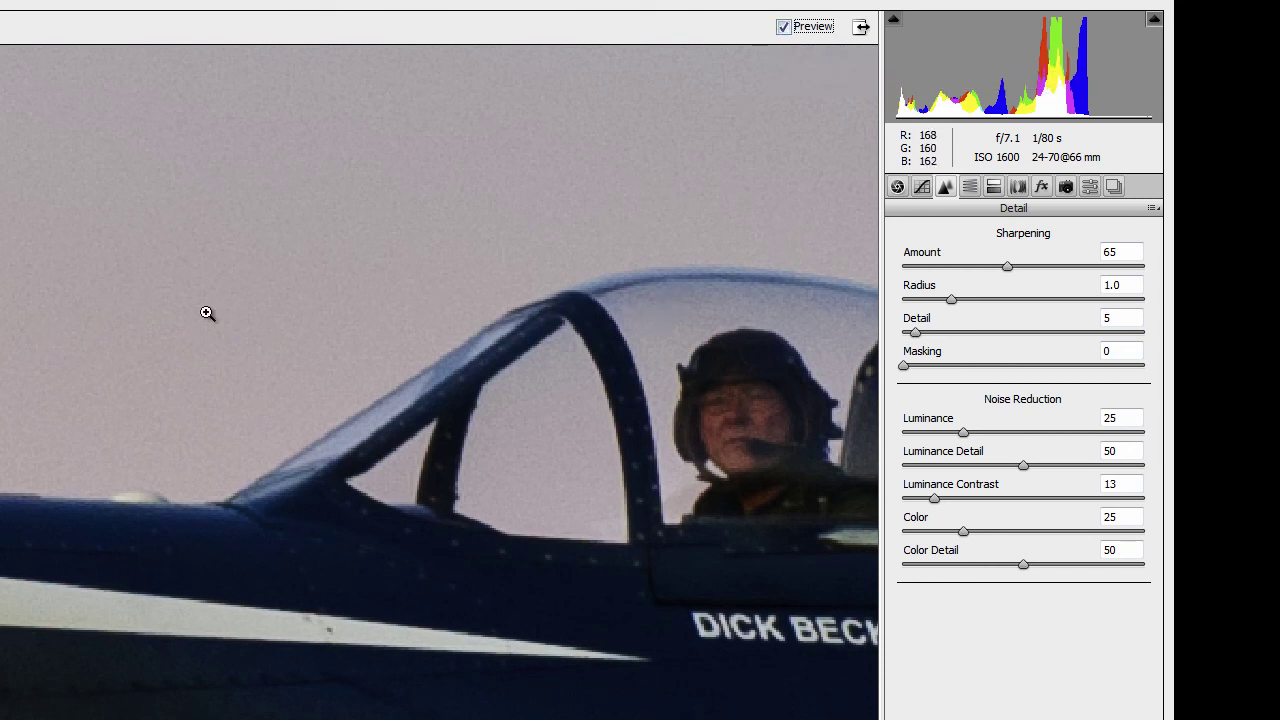
click(784, 28)
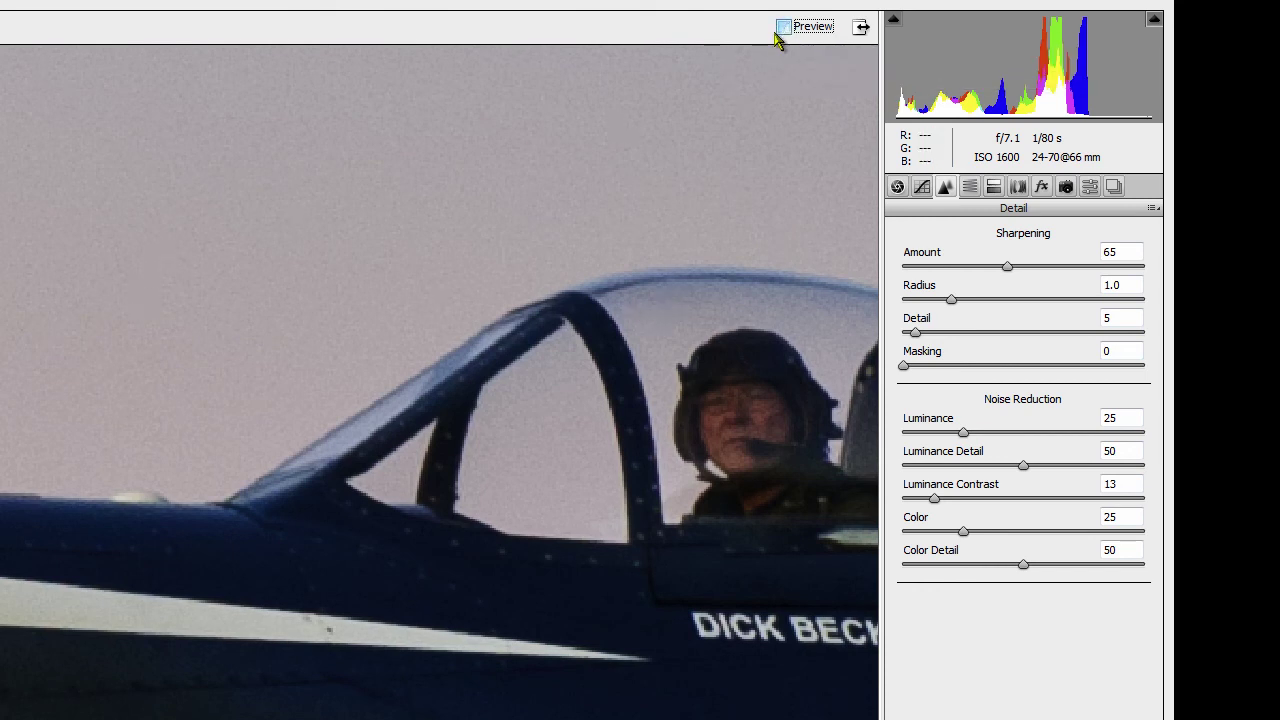
click(783, 28)
- Finalize noise reduction at Luminance 39, Contrast 19, Color 30, Color Detail 56, then fit the photo
drag(964, 433, 999, 438)
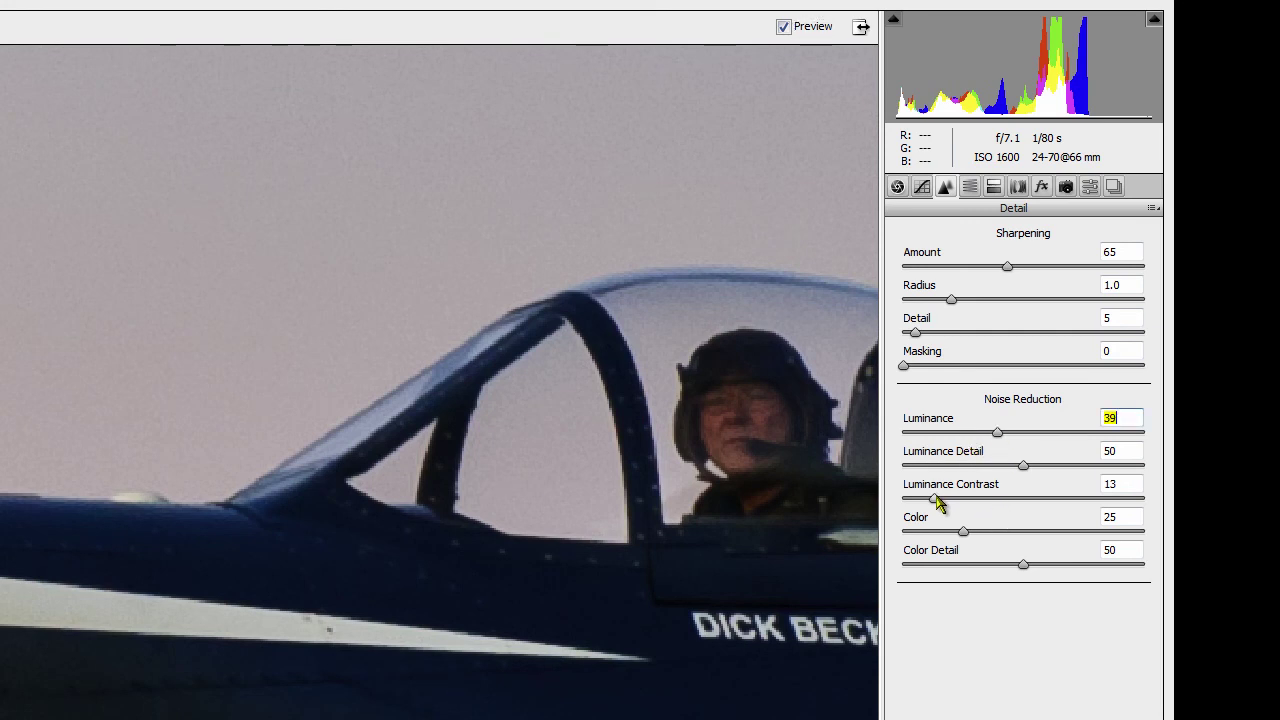
drag(934, 498, 1036, 569)
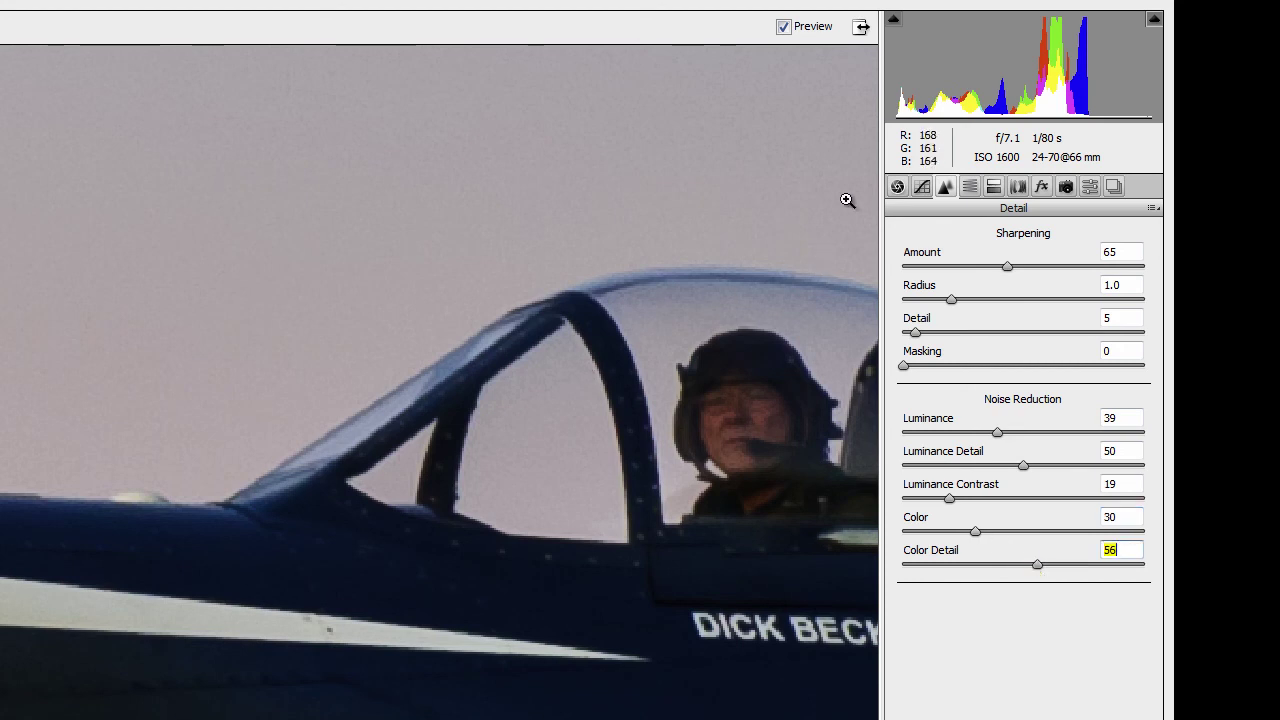
click(784, 30)
click(784, 30)
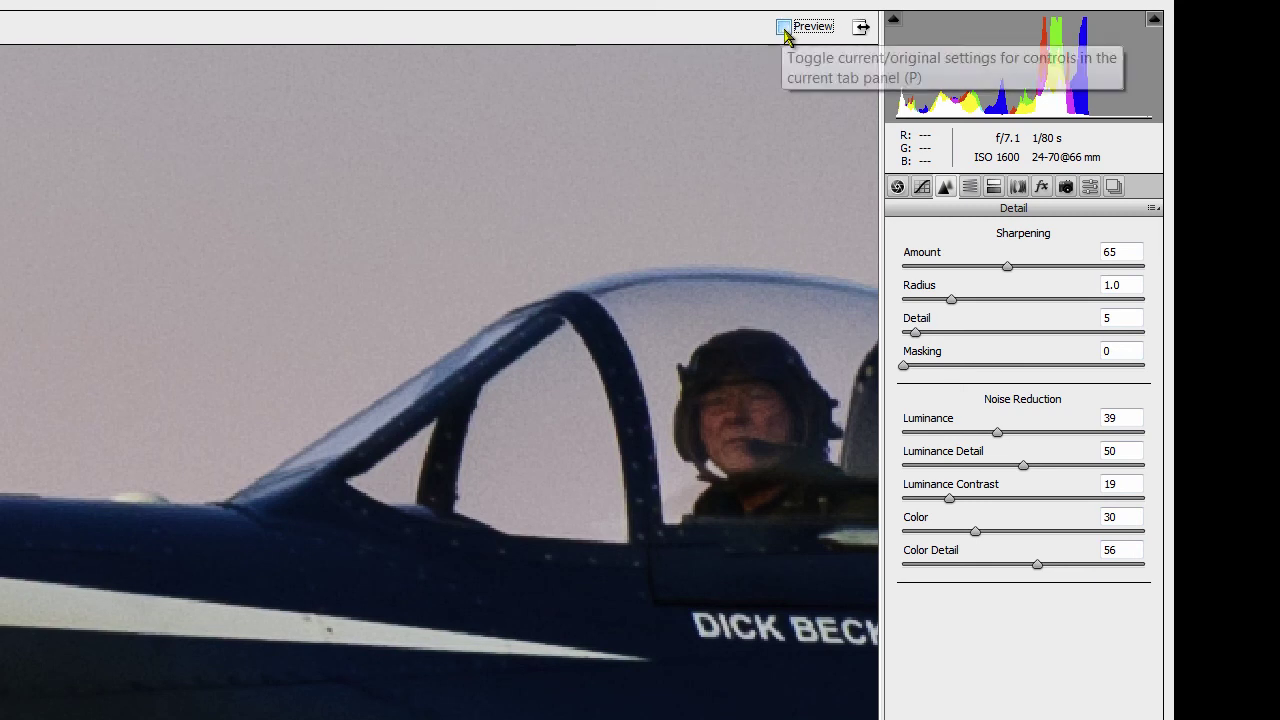
key(ctrl+0)
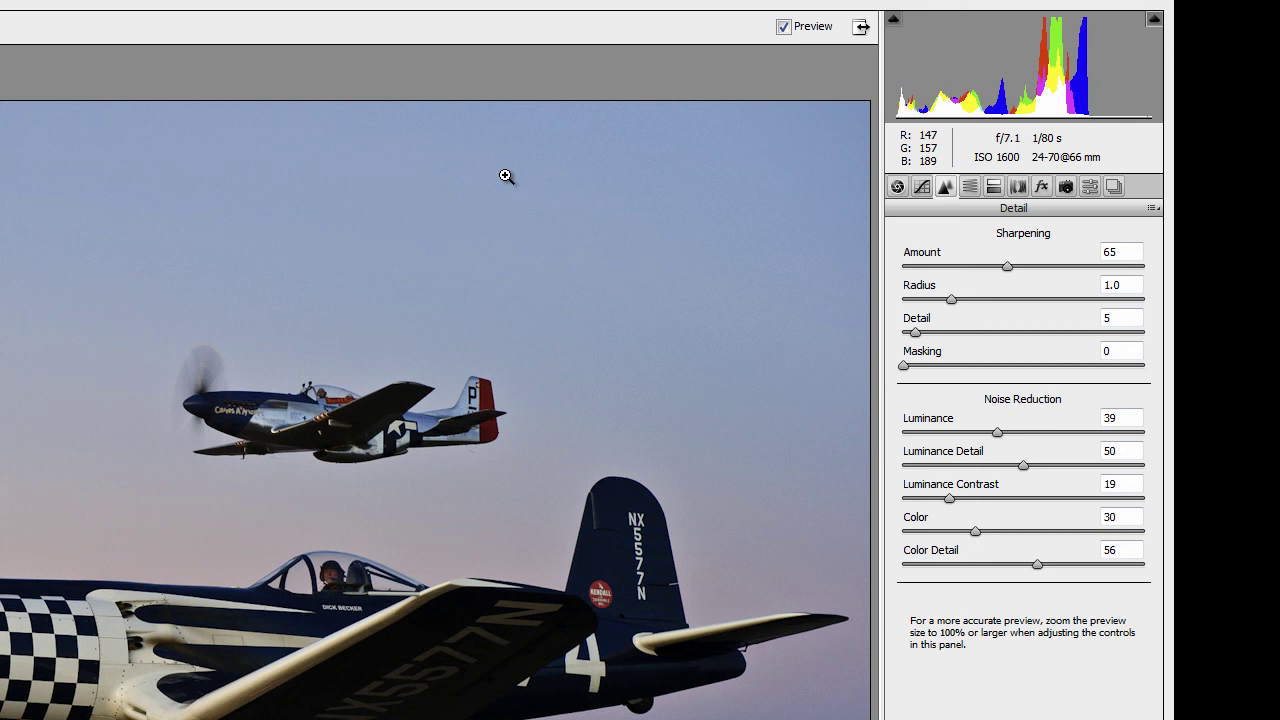
- In HSL Luminance, darken Blues to -34 and Aquas to -16
click(969, 187)
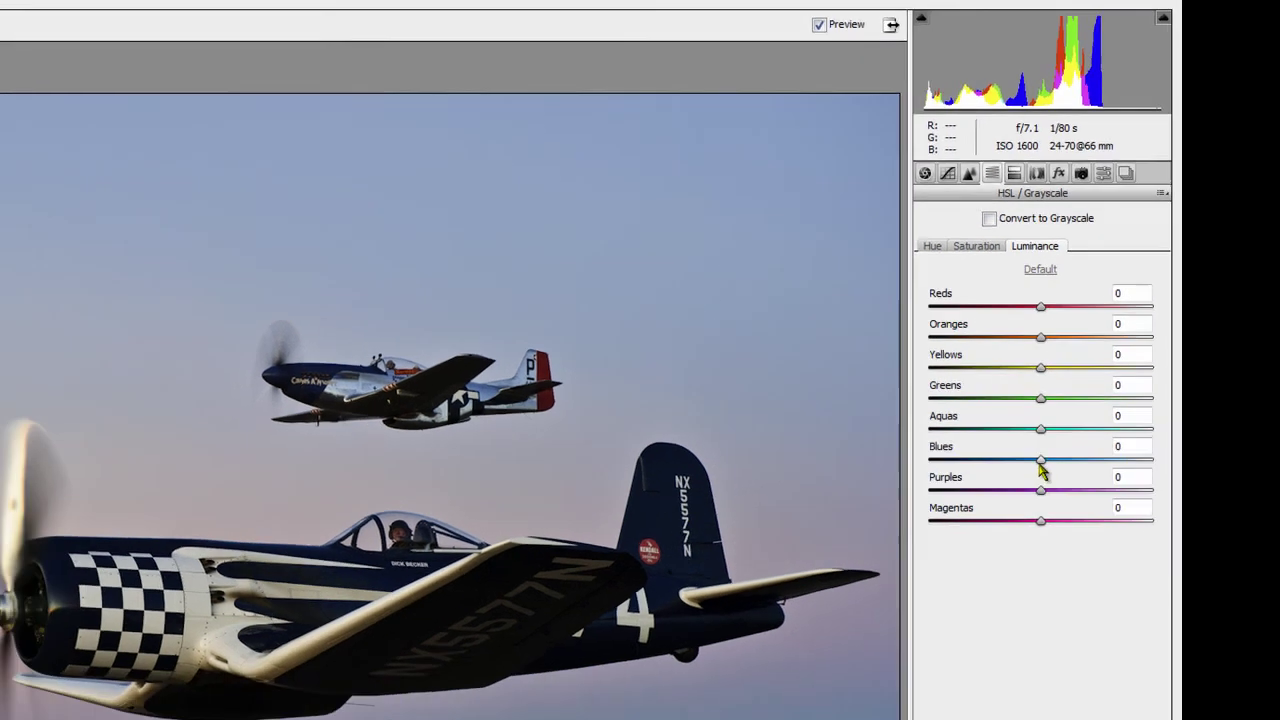
drag(1040, 459, 1001, 459)
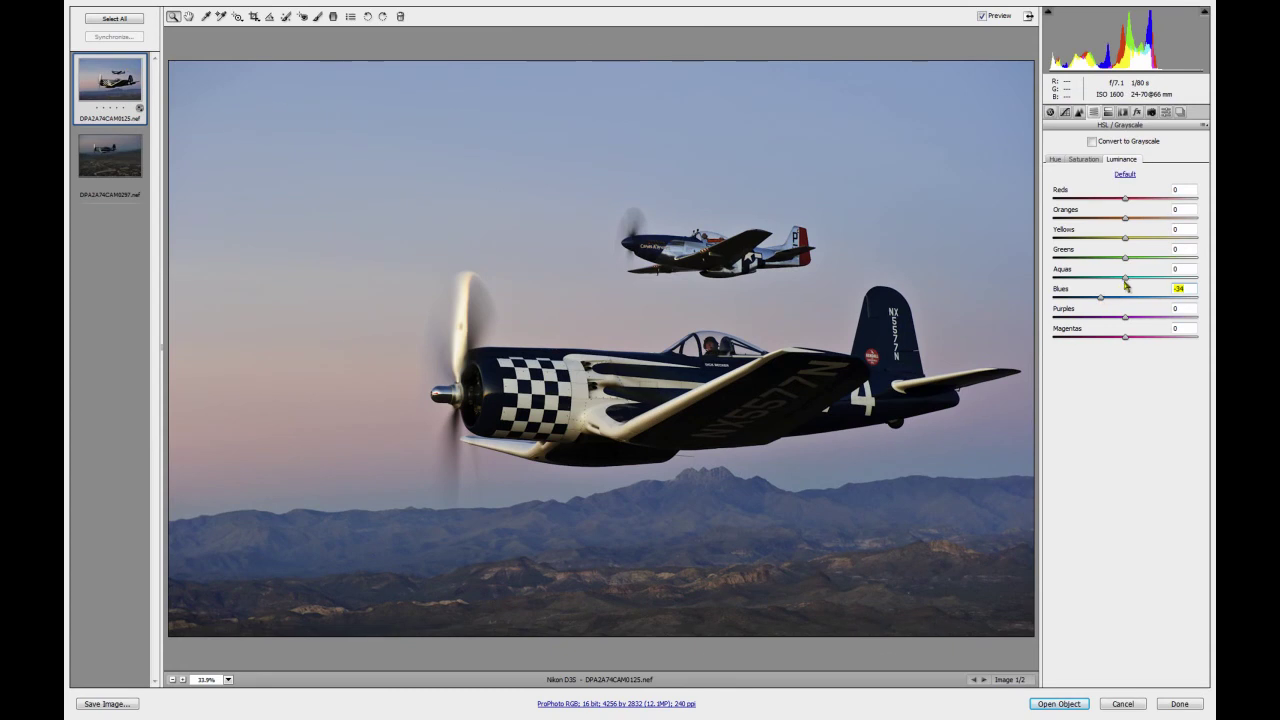
drag(1125, 283, 1104, 286)
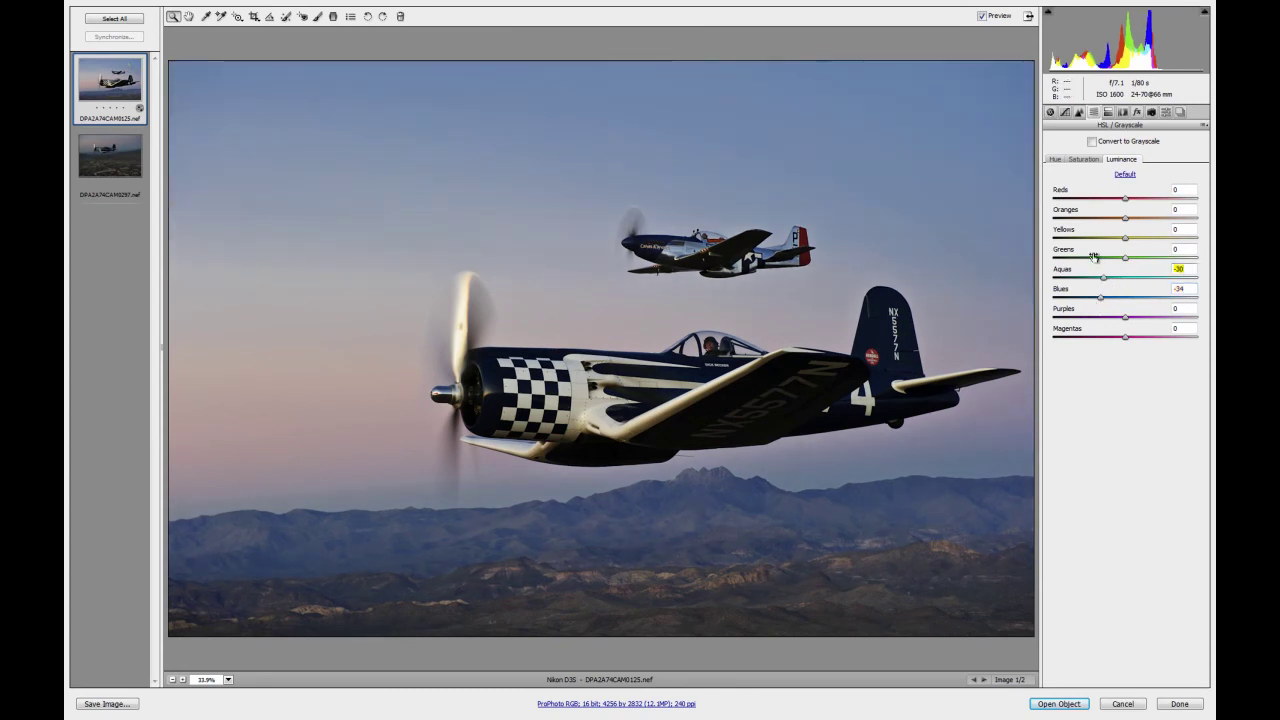
drag(1104, 279, 1112, 283)
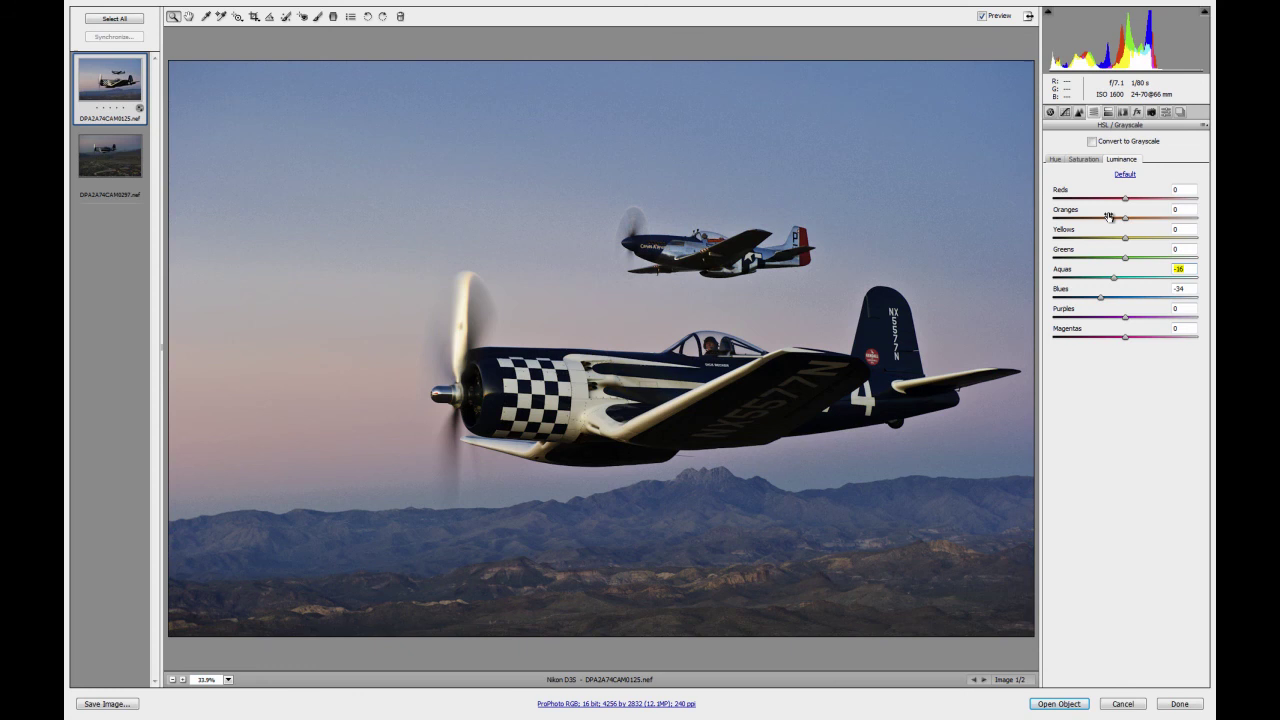
- Darken Reds -33, Oranges -32, Purples -23, Magentas -28, then compare before and after
drag(1124, 200, 1100, 200)
click(1101, 220)
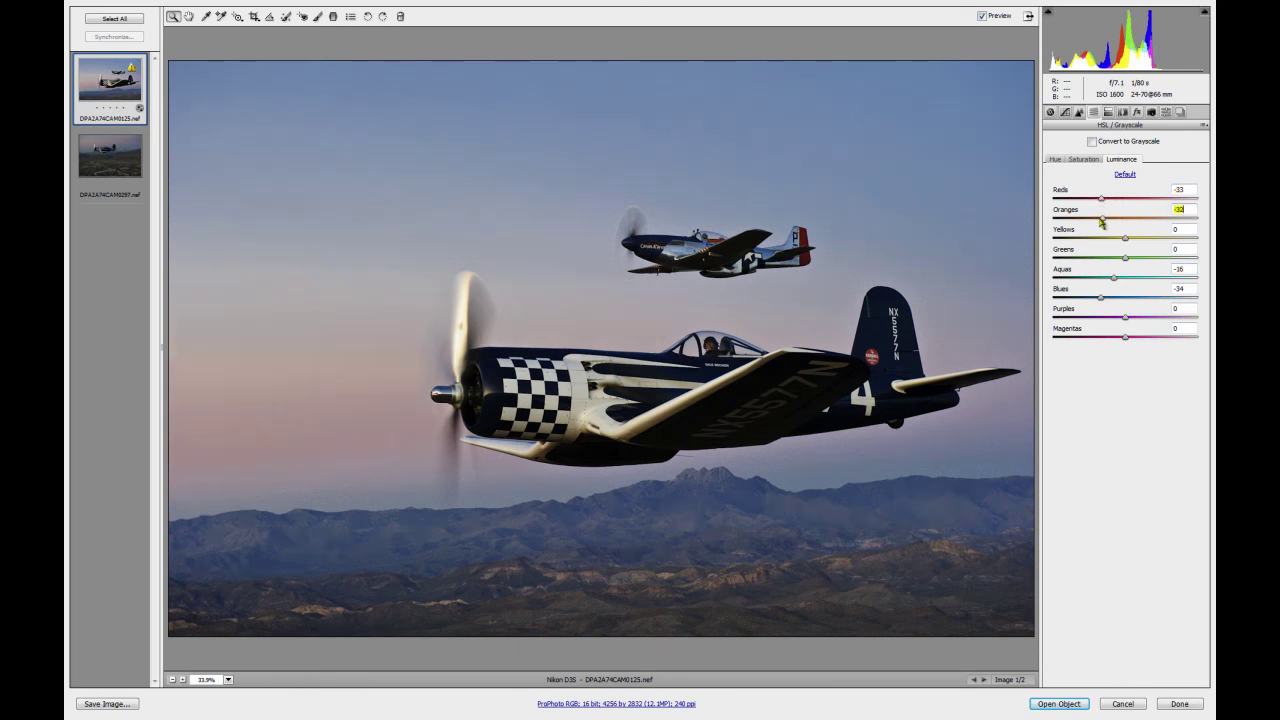
drag(1124, 317, 1103, 338)
click(1126, 338)
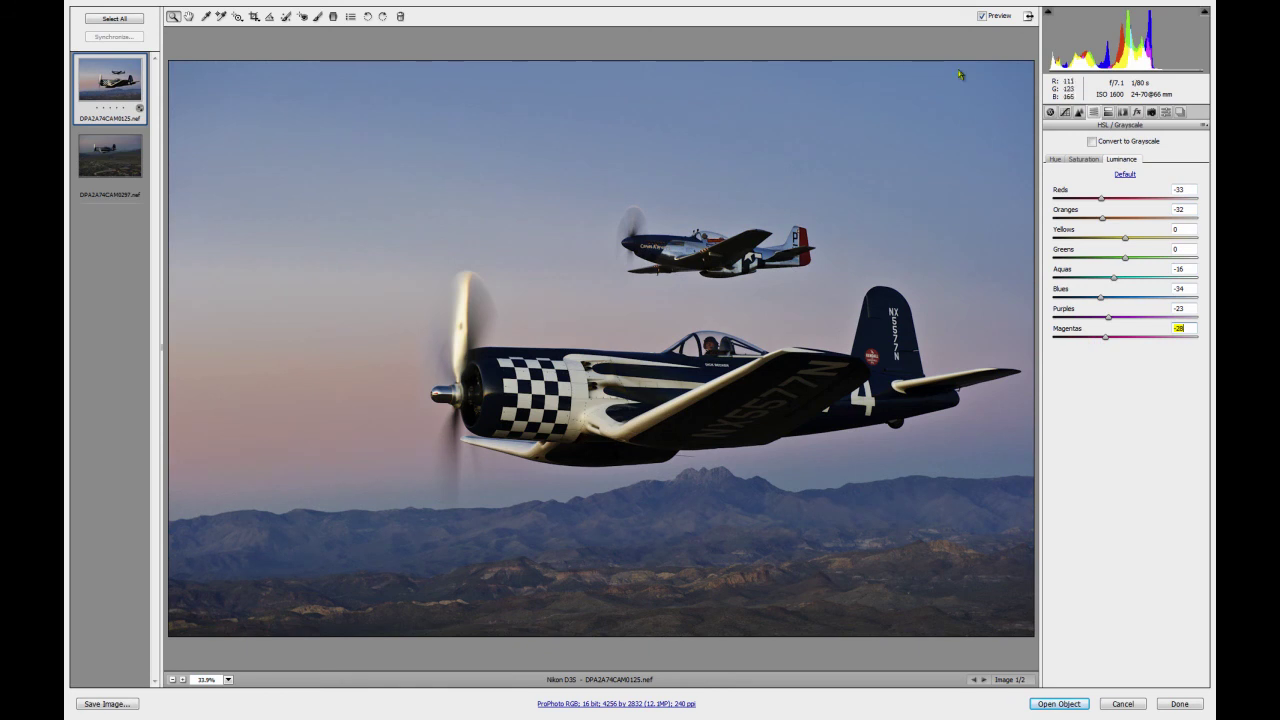
click(981, 16)
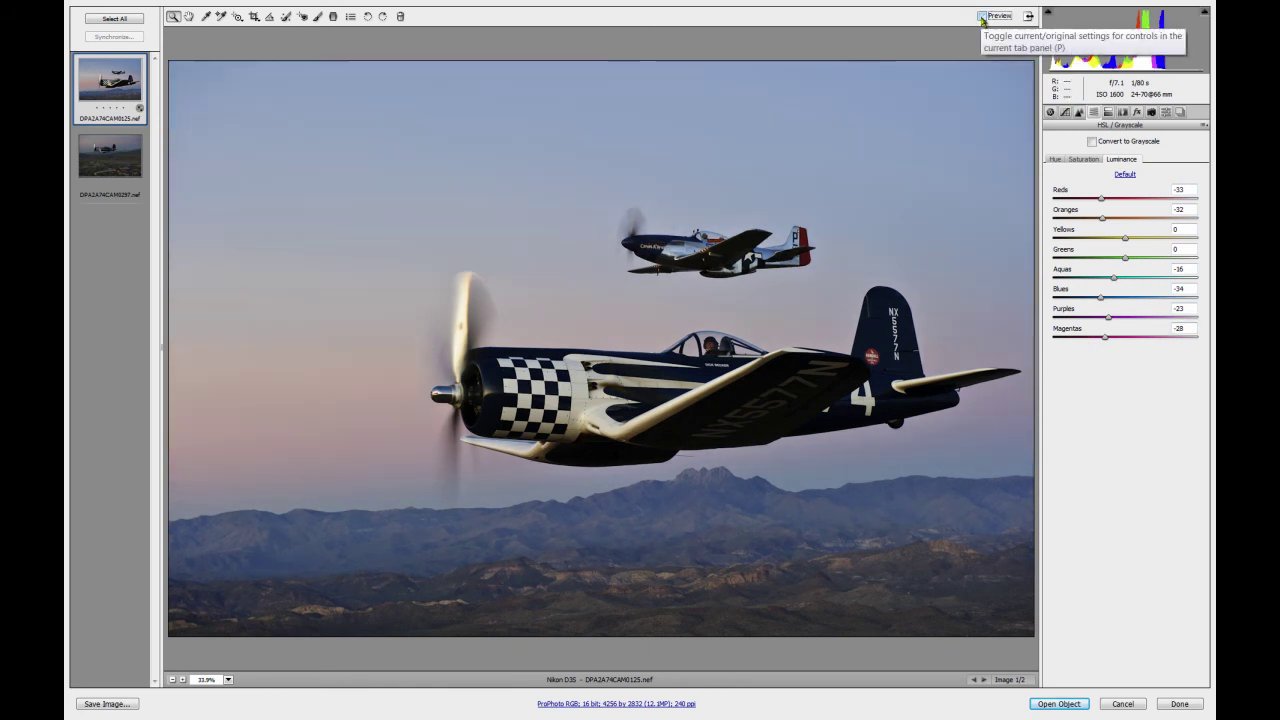
click(983, 16)
click(983, 16)
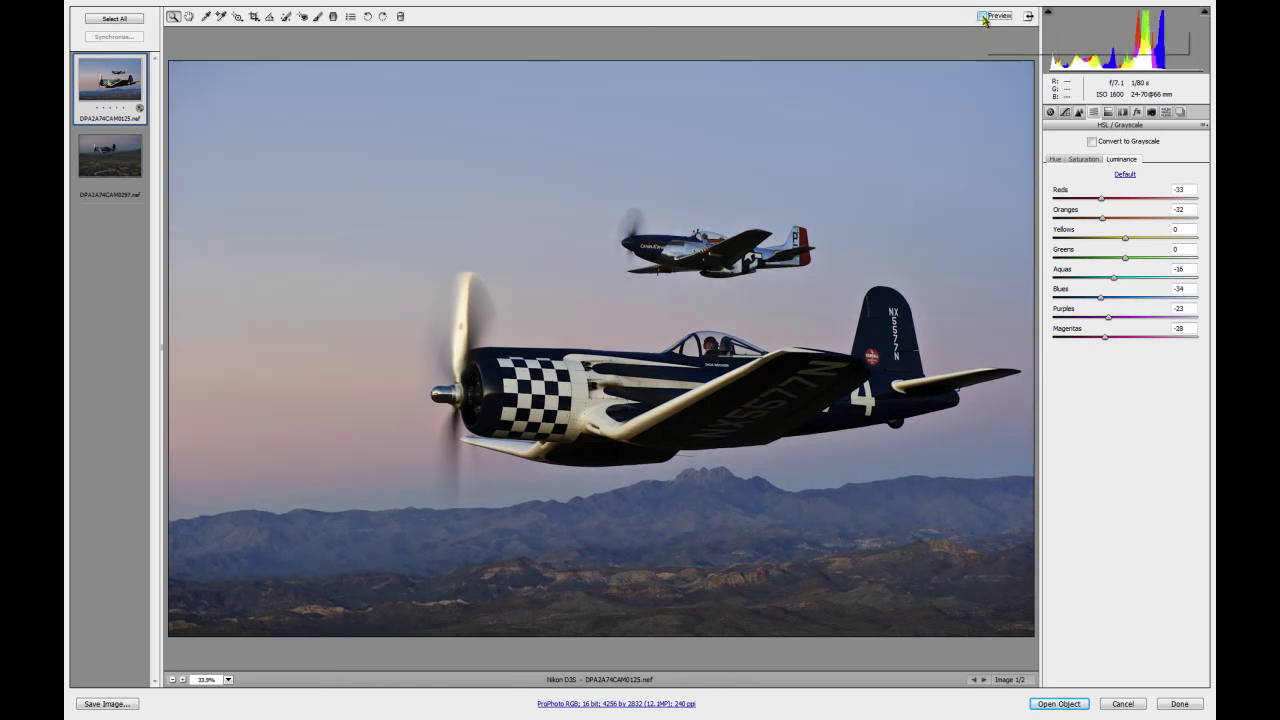
click(983, 16)
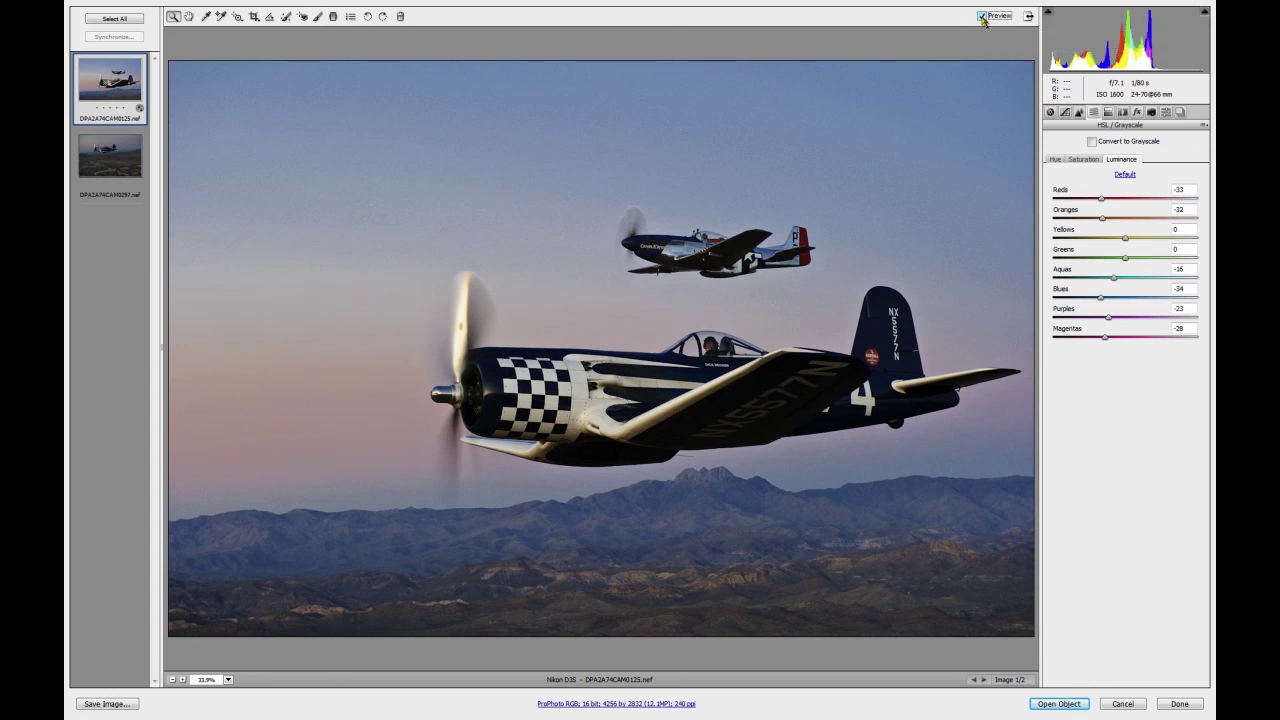
click(983, 16)
- Open the edited photo in Photoshop as a Smart Object, close Mini Bridge, and zoom into the upper plane
click(1059, 704)
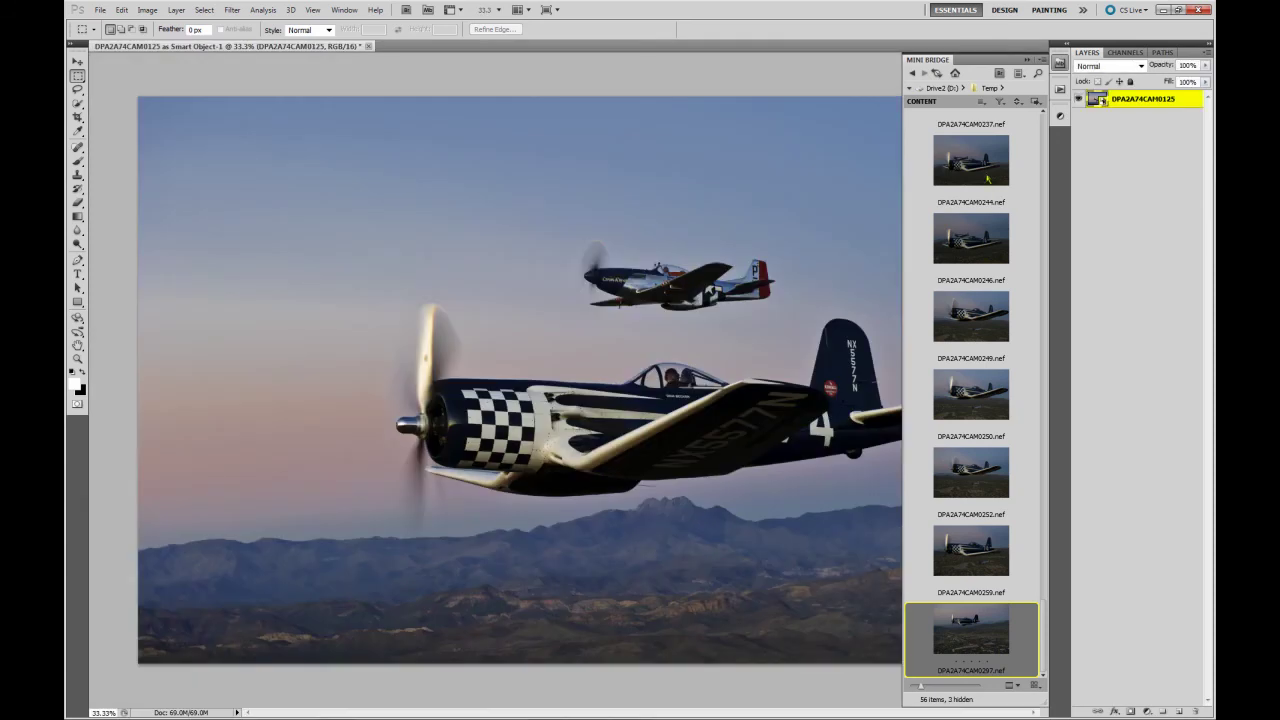
click(1060, 65)
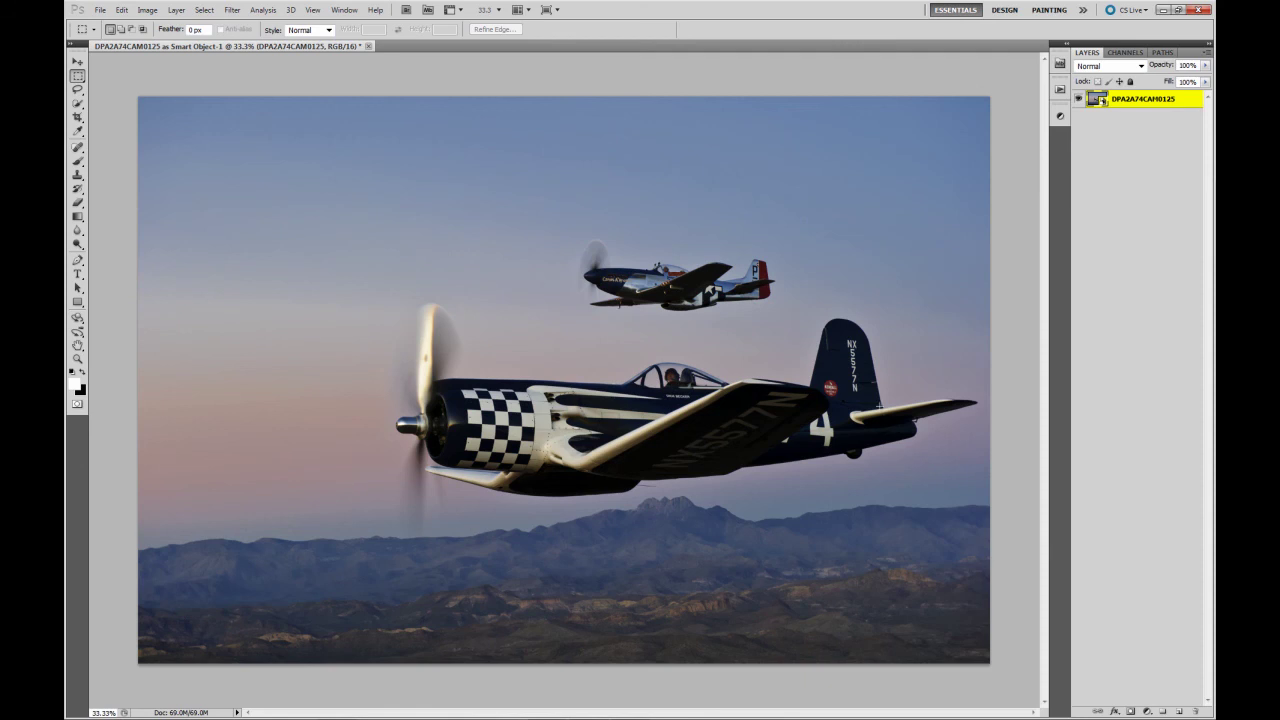
drag(600, 276, 670, 366)
drag(699, 407, 695, 402)
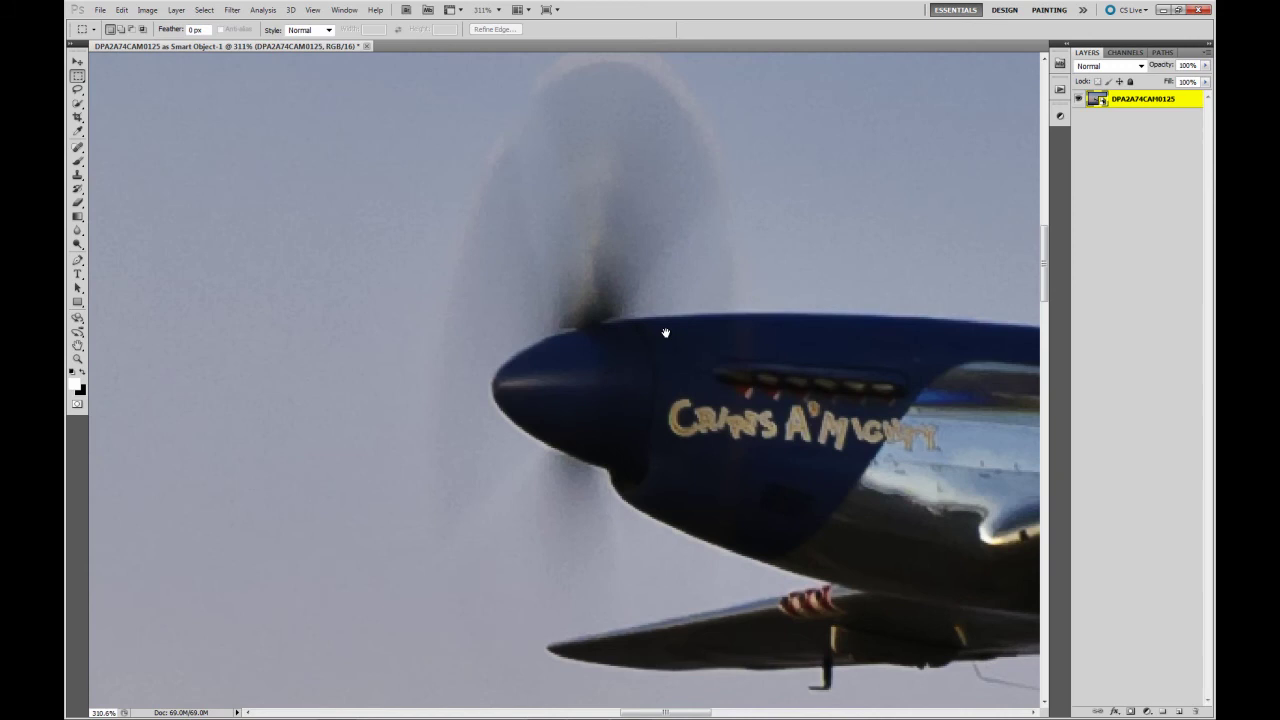
- Inspect the upper plane's cockpit, wing underside and lower fuselage, then fit the image on screen
drag(704, 332, 585, 337)
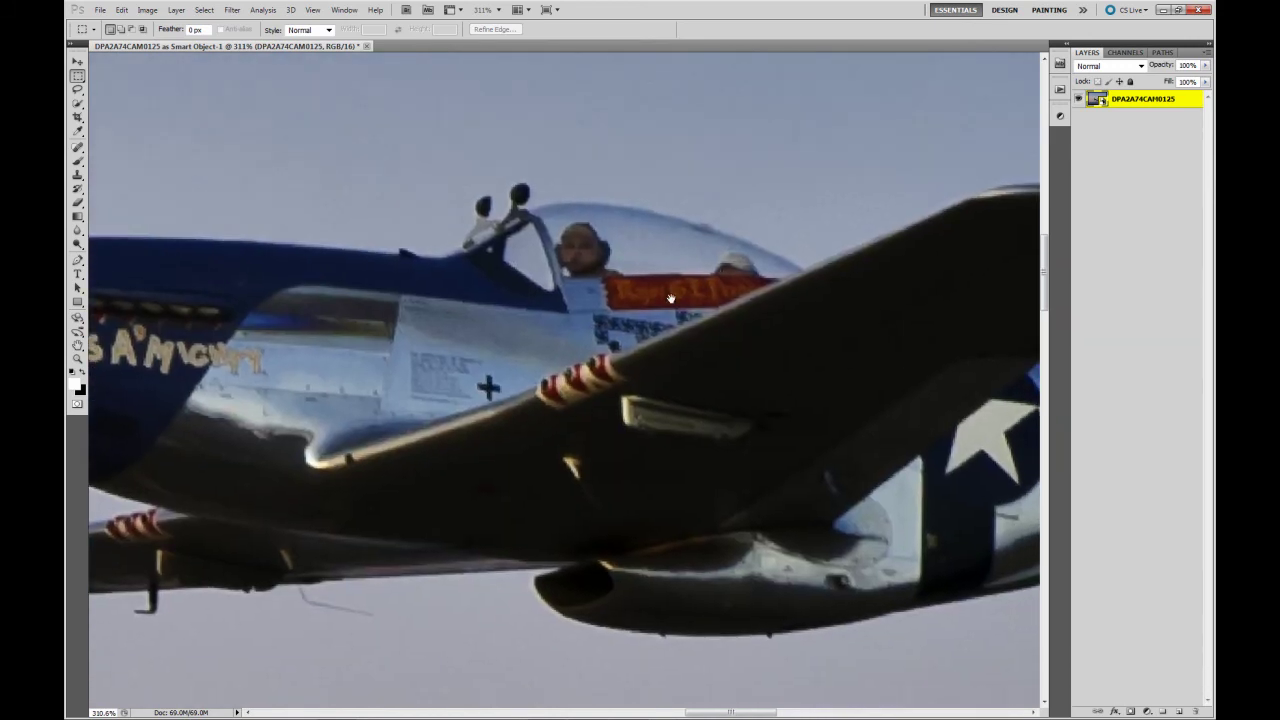
drag(383, 606, 606, 246)
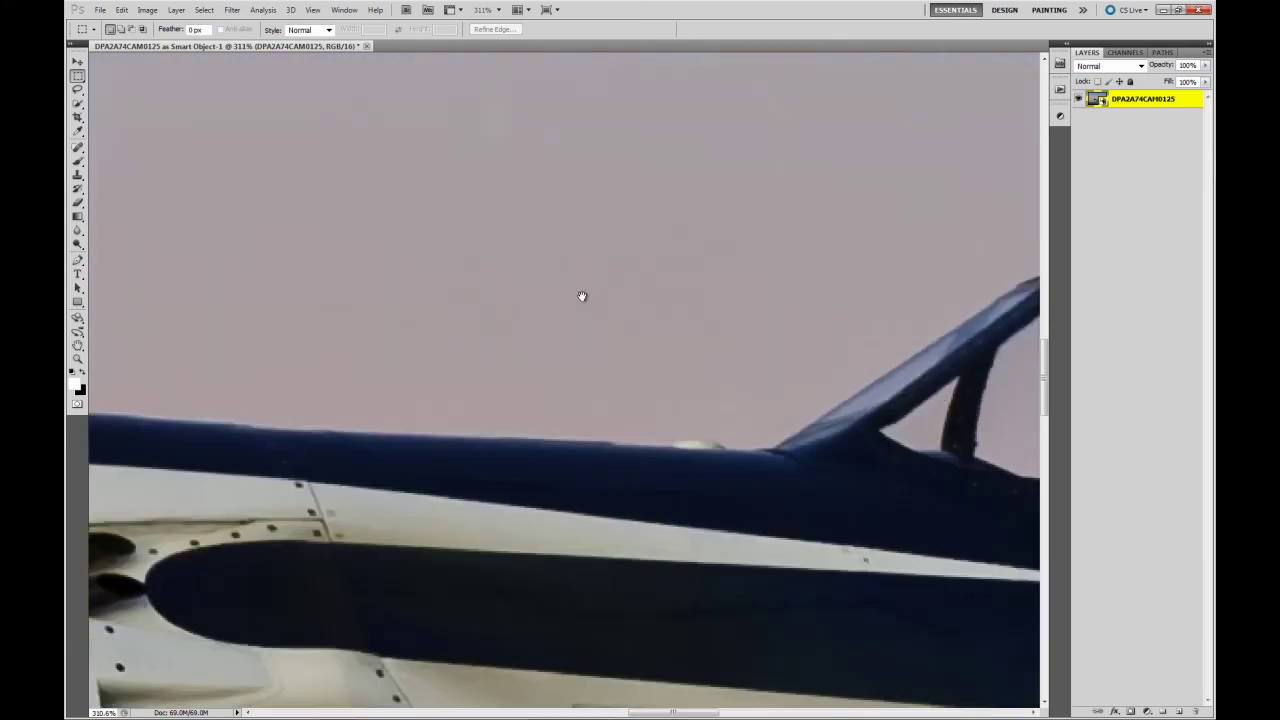
scroll(590, 350, down, 3)
drag(603, 417, 510, 715)
scroll(594, 357, up, 3)
scroll(631, 363, right, 3)
scroll(631, 363, down, 1)
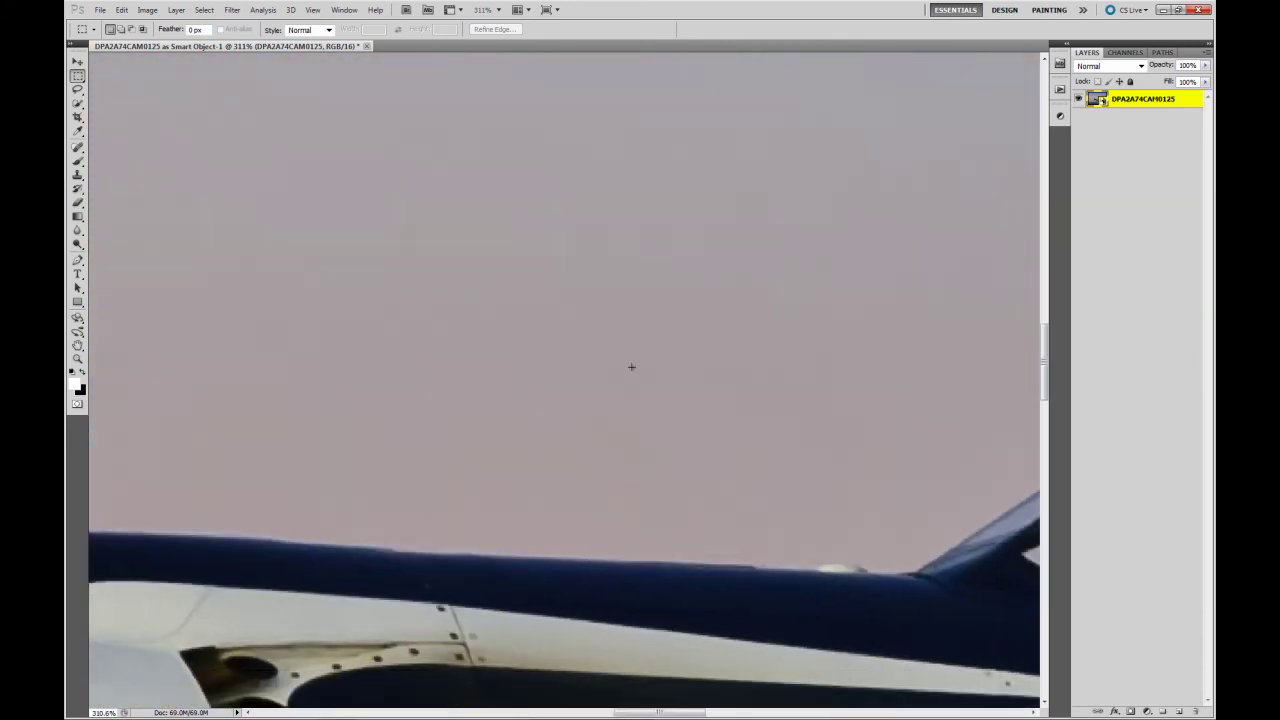
key(ctrl+0)
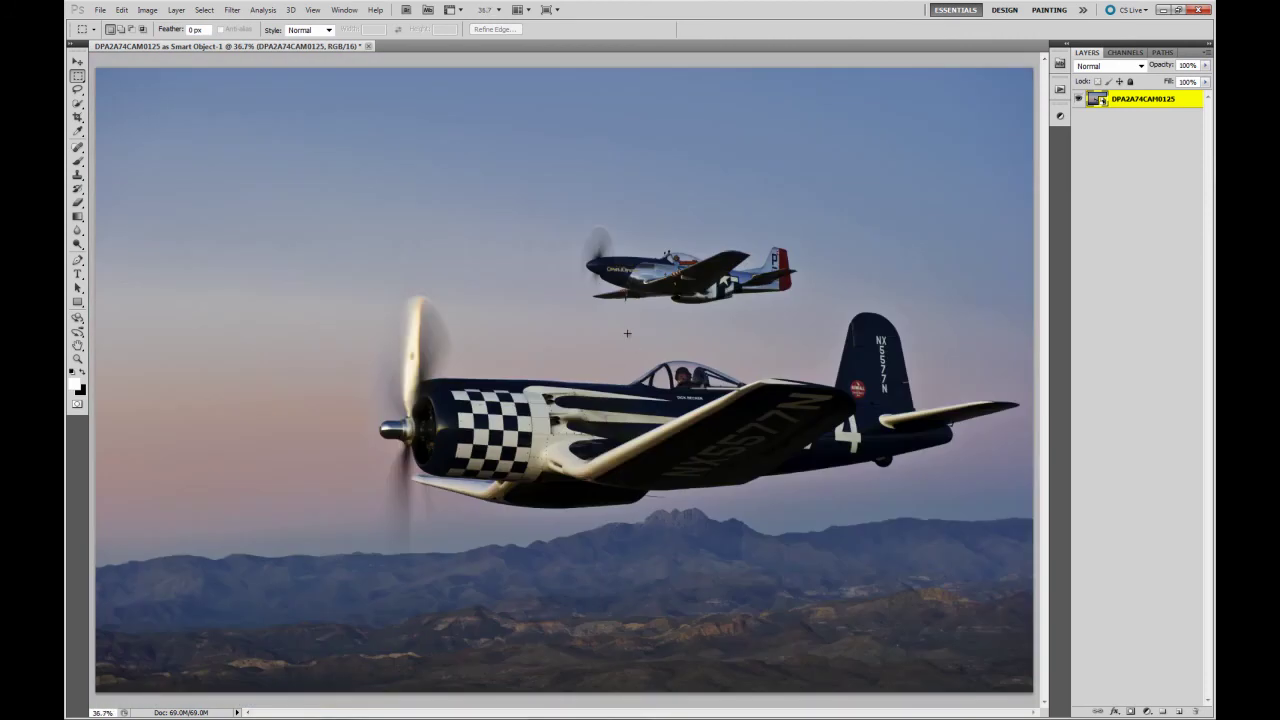